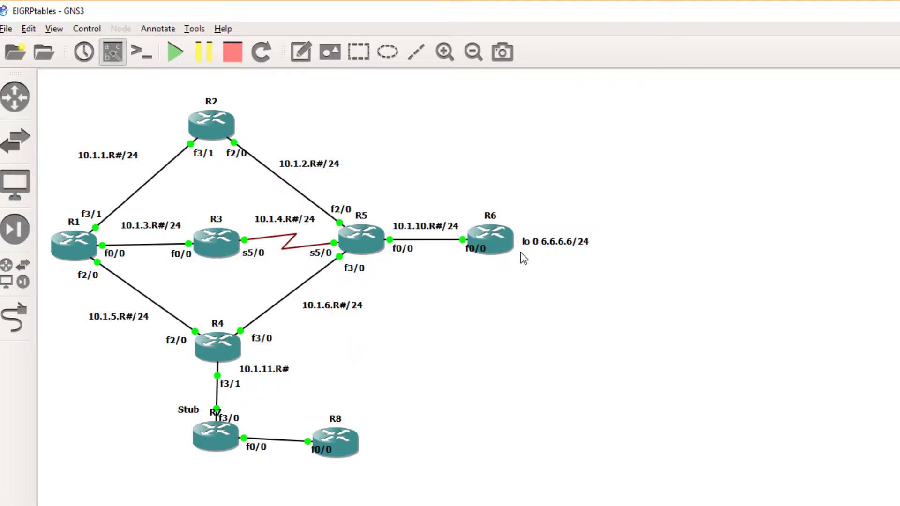
# Open R1's console and display its full IP routing table with show ip route
pyautogui.doubleClick(82, 253)
pyautogui.write('show ip route')
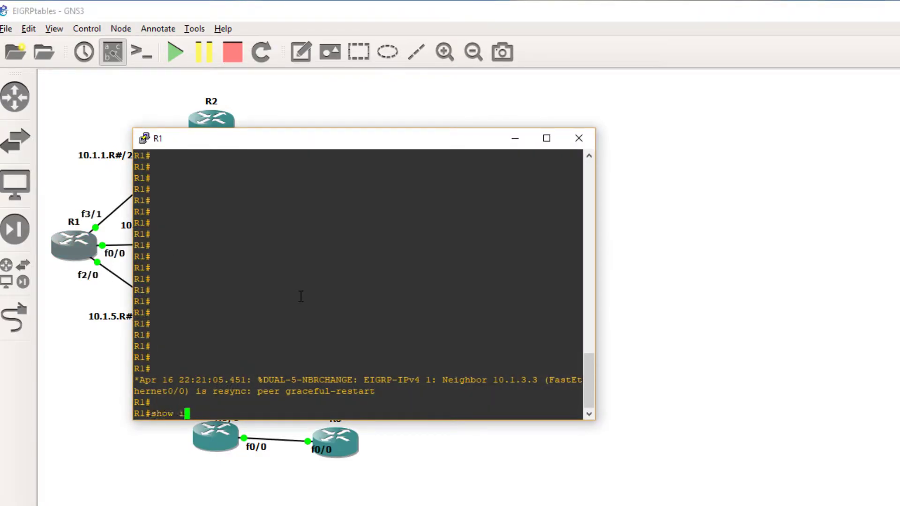
pyautogui.press('Return')
pyautogui.press('space')
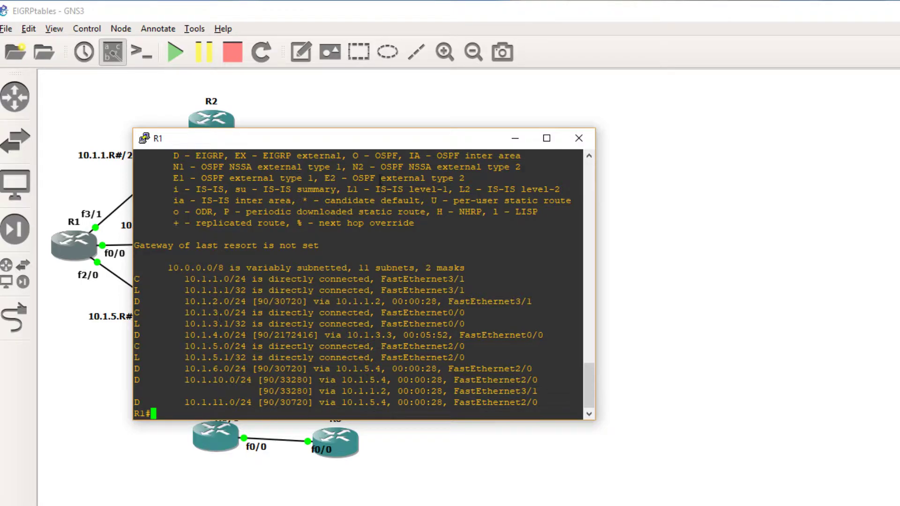
# Display R1's complete EIGRP topology table with show ip eigrp topology all-links
pyautogui.moveTo(407, 146); pyautogui.dragTo(713, 126)
pyautogui.write('show ip ei')
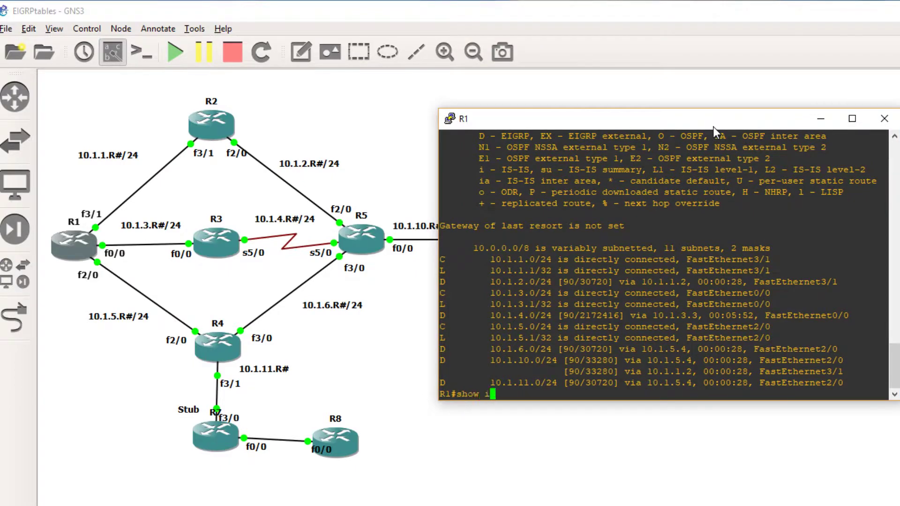
pyautogui.press('Tab')
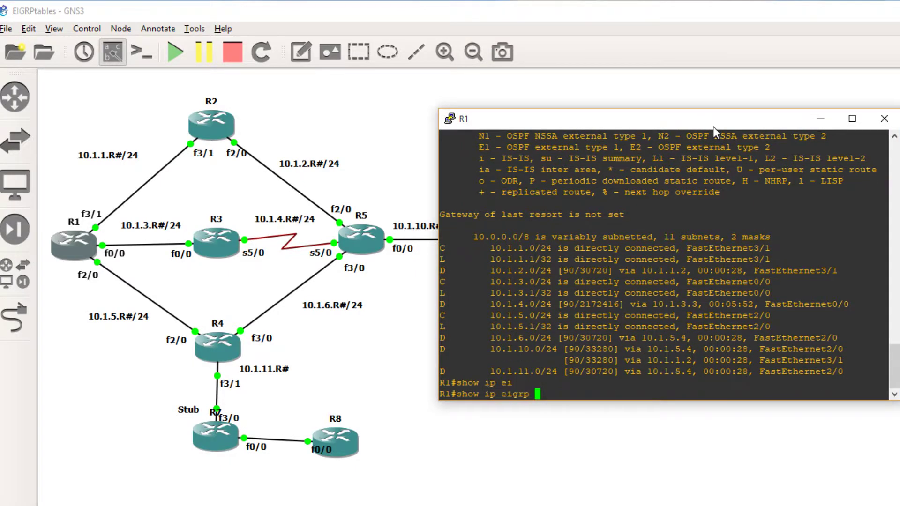
pyautogui.write('top')
pyautogui.press('Tab')
pyautogui.write('all')
pyautogui.press('Tab')
pyautogui.press('Return')
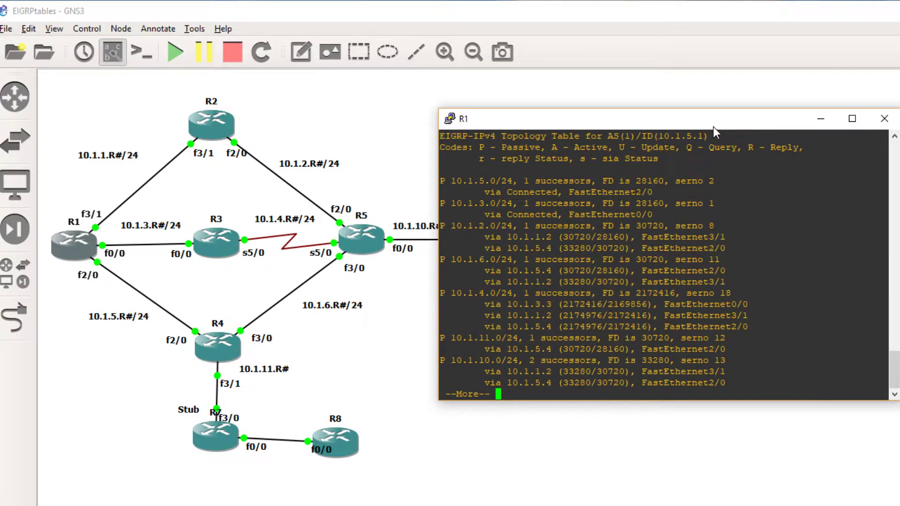
pyautogui.press('space')
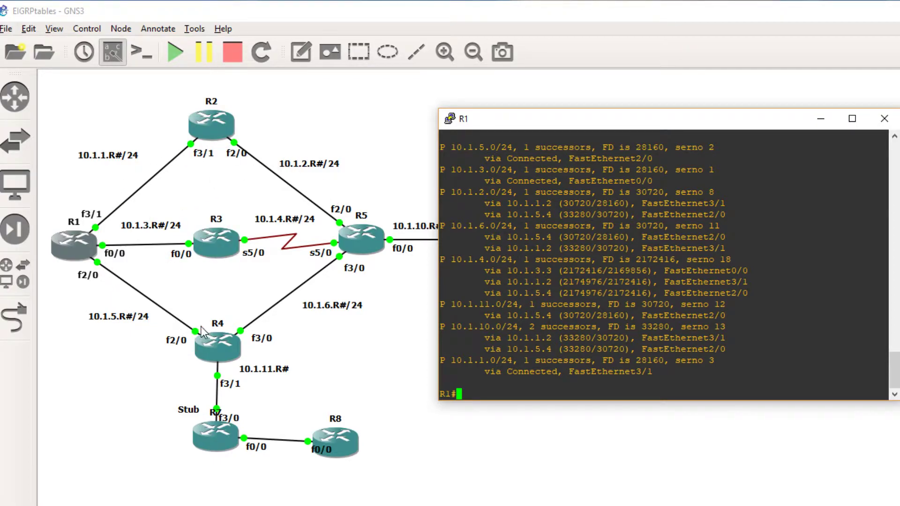
# Open R3's console and display its IP routing table
pyautogui.doubleClick(217, 240)
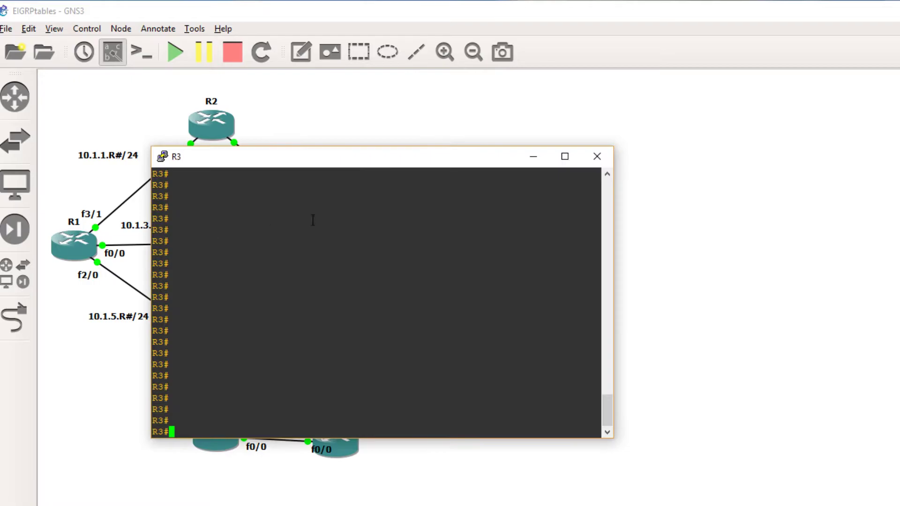
pyautogui.moveTo(382, 160); pyautogui.dragTo(640, 137)
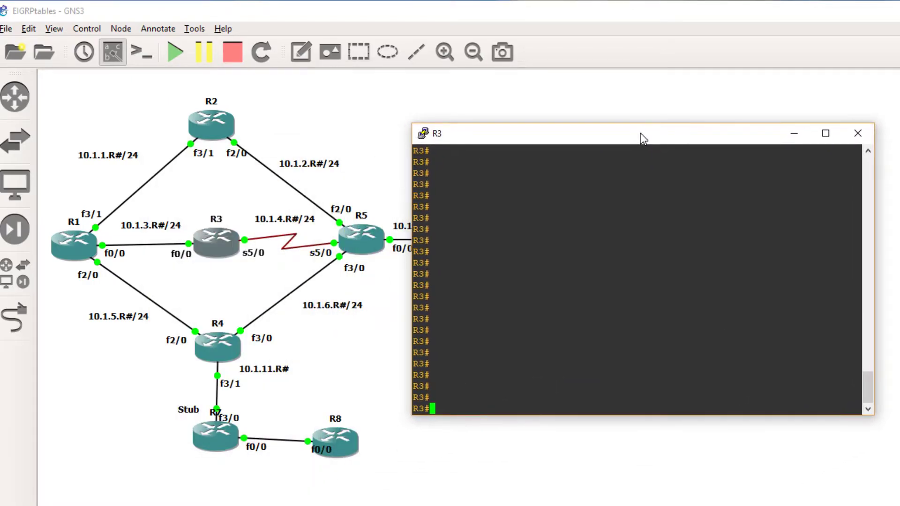
pyautogui.write('show ip route')
pyautogui.press('Return')
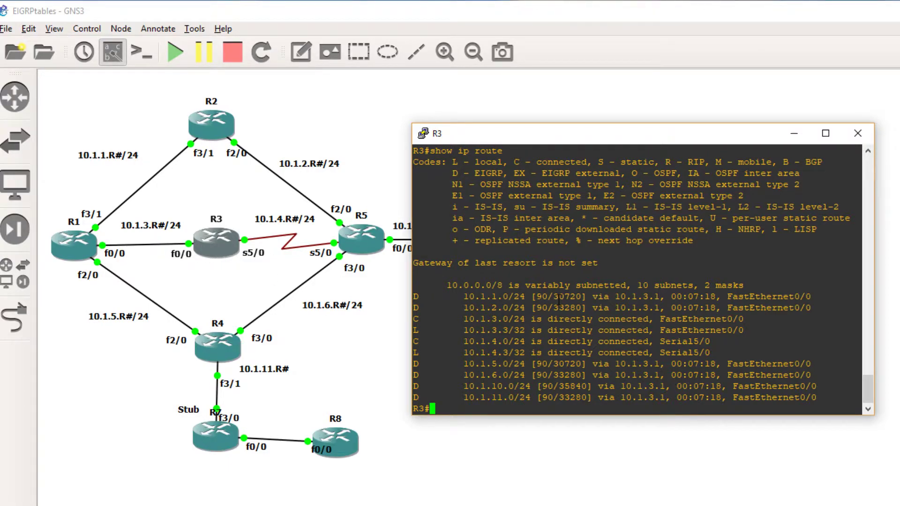
# Enter no ip split-horizon eigrp 1 on R3's FastEthernet0/0 interface
pyautogui.write('conf t')
pyautogui.press('Return')
pyautogui.write('int fa')
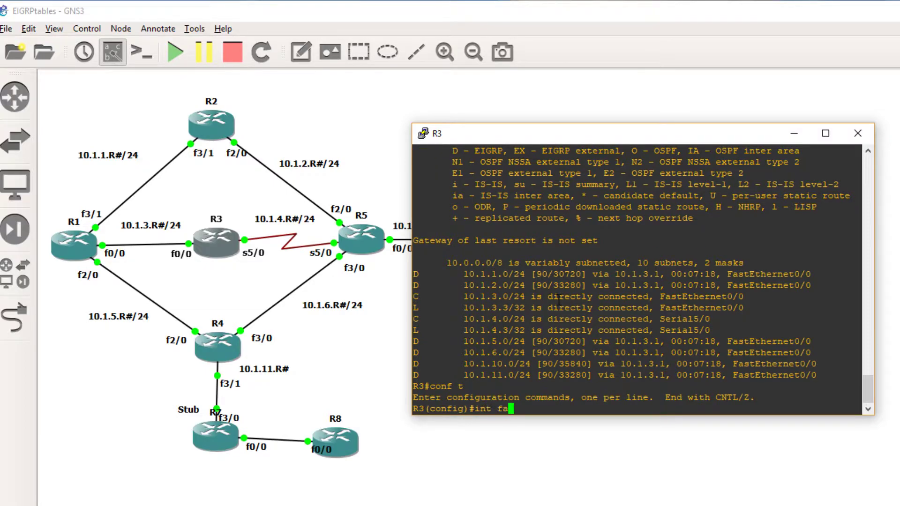
pyautogui.write(' 0/0')
pyautogui.press('Return')
pyautogui.write('ip s')
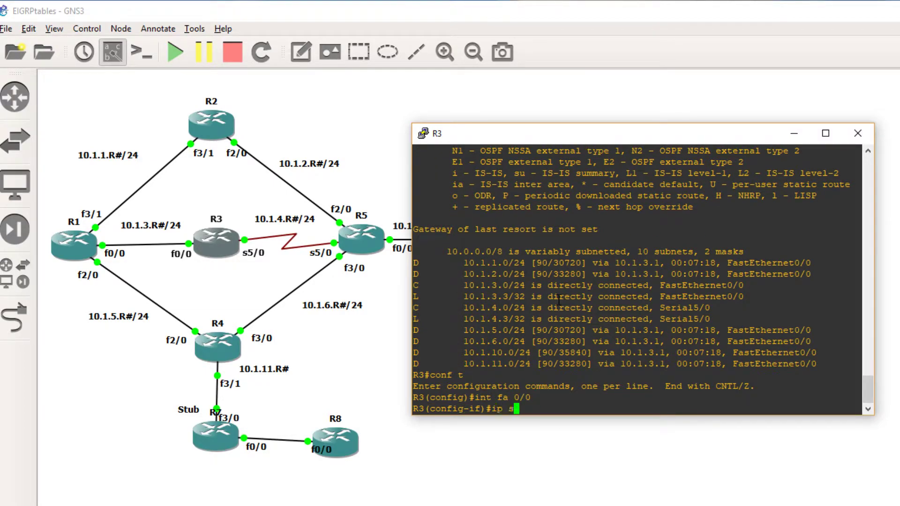
pyautogui.write('p')
pyautogui.press('Tab')
pyautogui.write('eigrp ')
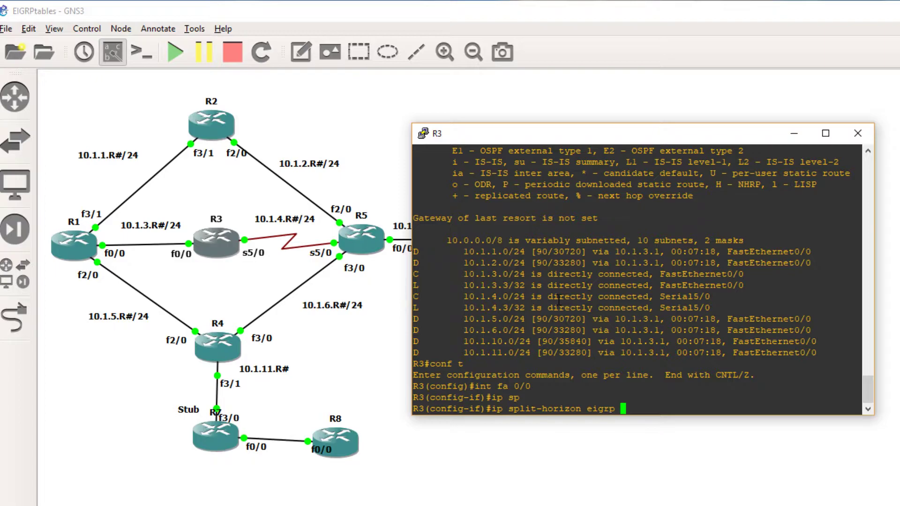
pyautogui.write('1')
pyautogui.hotkey('ctrl', 'a')
pyautogui.write('no')
pyautogui.press('Return')
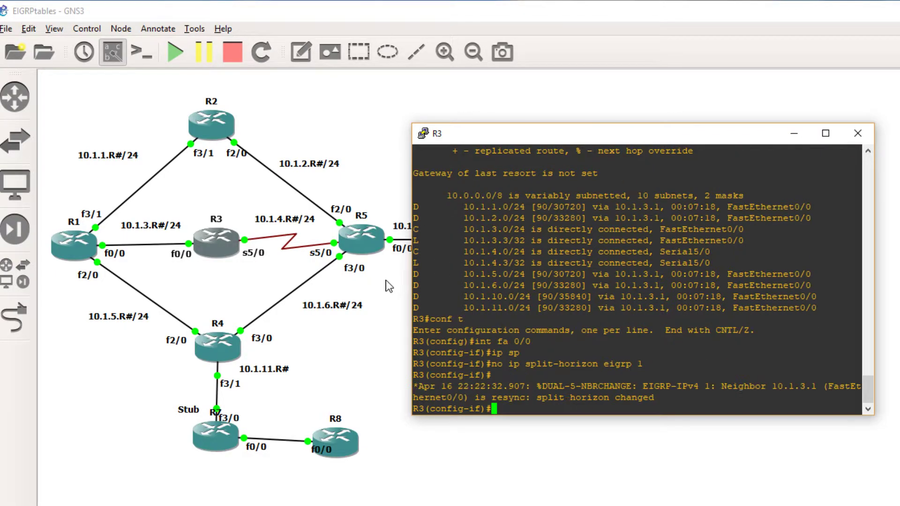
# Rerun show ip eigrp topology all-links on R1, revealing new paths via 10.1.3.3
pyautogui.doubleClick(80, 255)
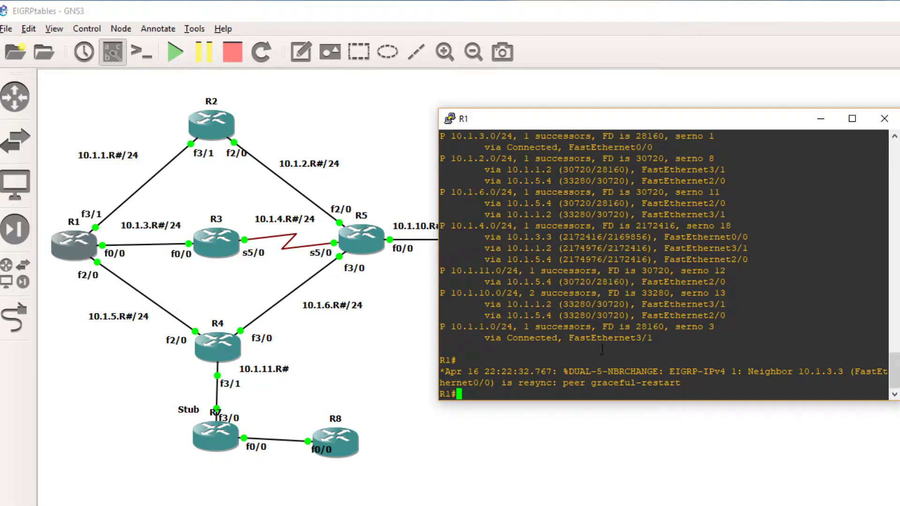
pyautogui.rightClick(685, 356)
pyautogui.press('Return')
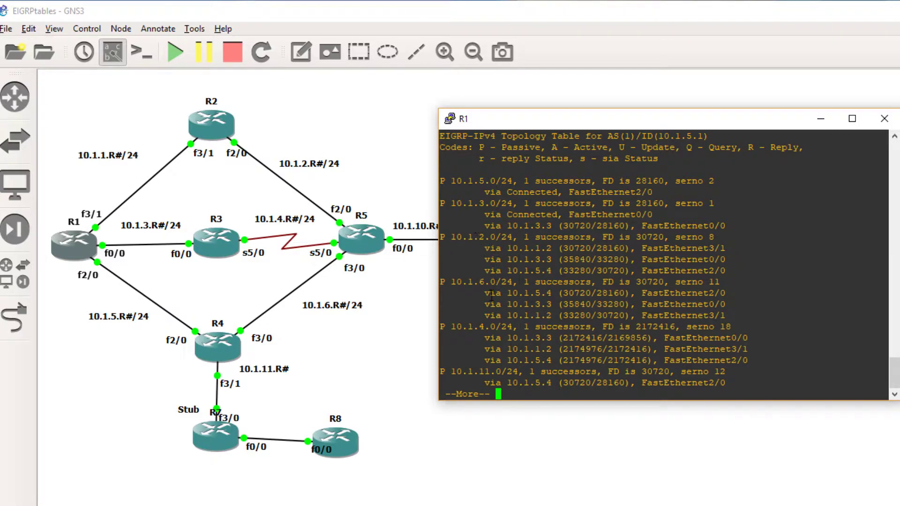
pyautogui.press('space')
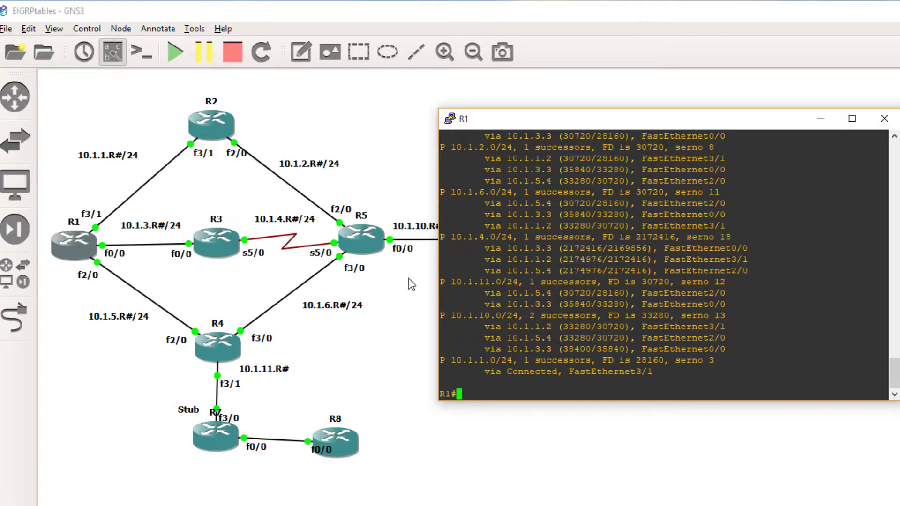
# On R3, create access-list 1 deny any
pyautogui.doubleClick(220, 249)
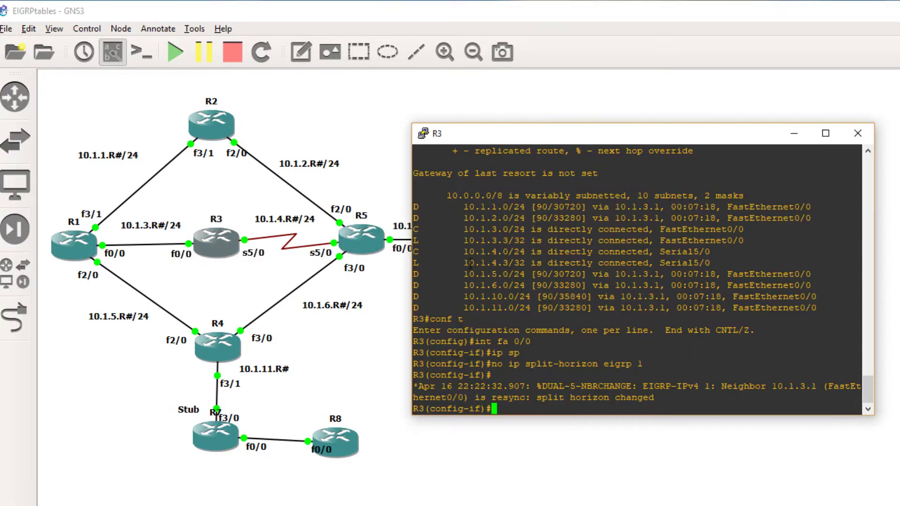
pyautogui.write('exit')
pyautogui.press('Return')
pyautogui.write('acc')
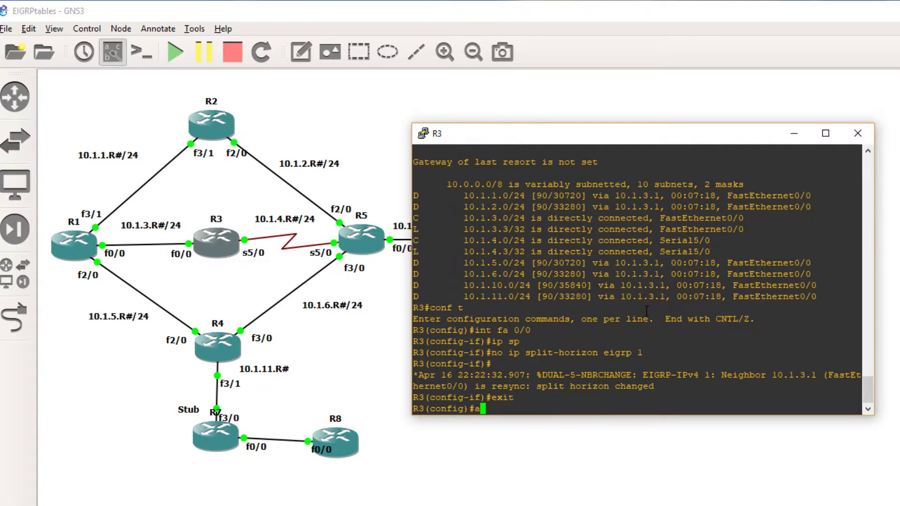
pyautogui.press('Tab')
pyautogui.write('1')
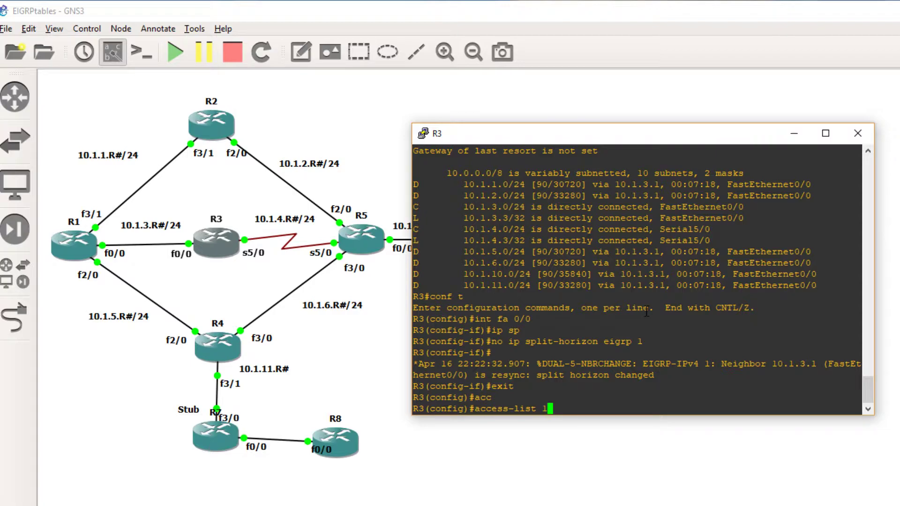
pyautogui.write(' de')
pyautogui.press('Tab')
pyautogui.write('any')
pyautogui.press('Tab')
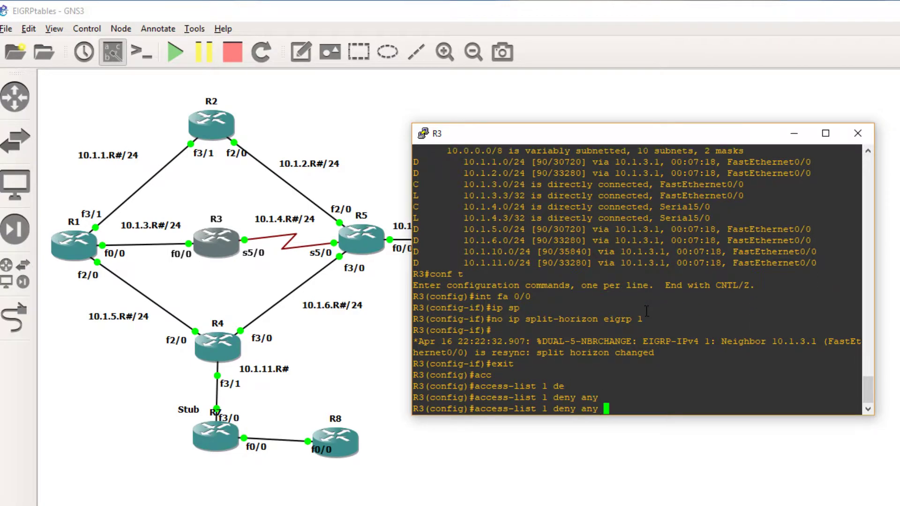
pyautogui.press('Return')
# Under router eigrp 1, apply distribute-list 1 out on FastEthernet0/0
pyautogui.write('router eigrp 1')
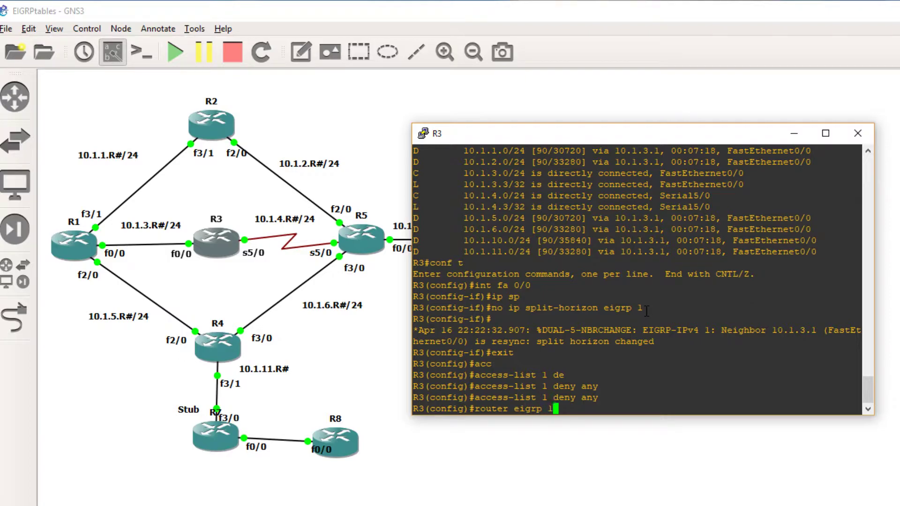
pyautogui.press('Return')
pyautogui.write('distr')
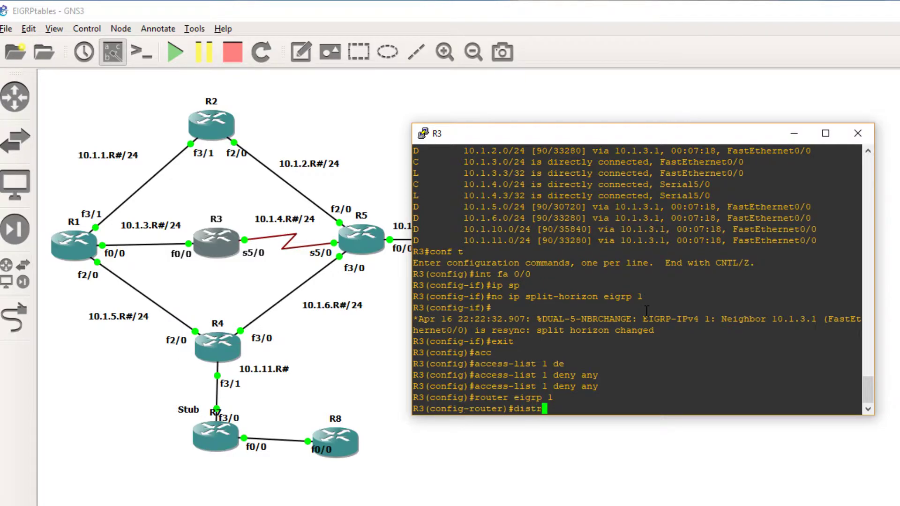
pyautogui.press('Tab')
pyautogui.write('1 ')
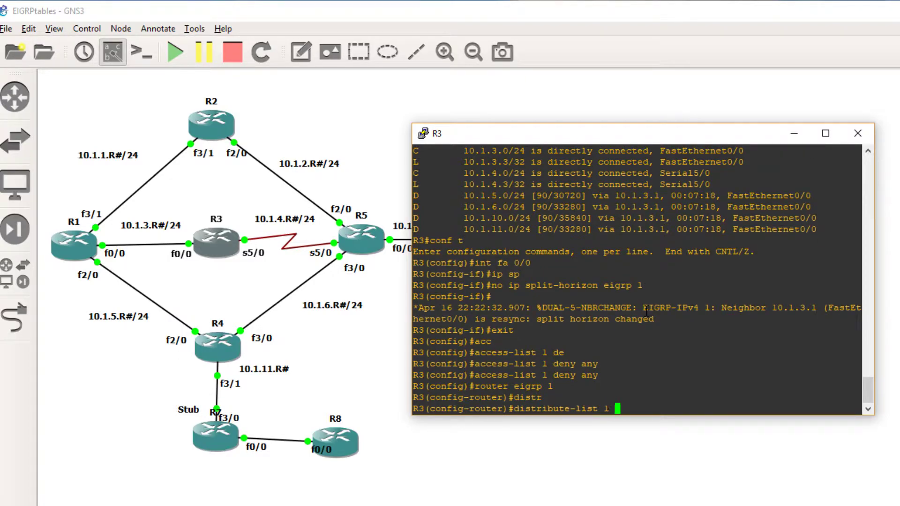
pyautogui.write('out fa 0/0')
pyautogui.press('Return')
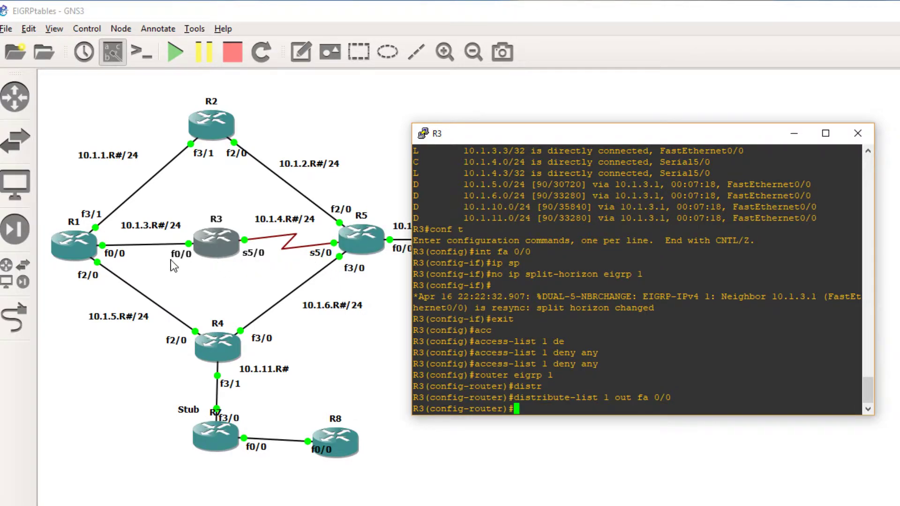
# Run show ip eigrp topology on R1, confirming no paths via 10.1.3.3 remain
pyautogui.doubleClick(80, 248)
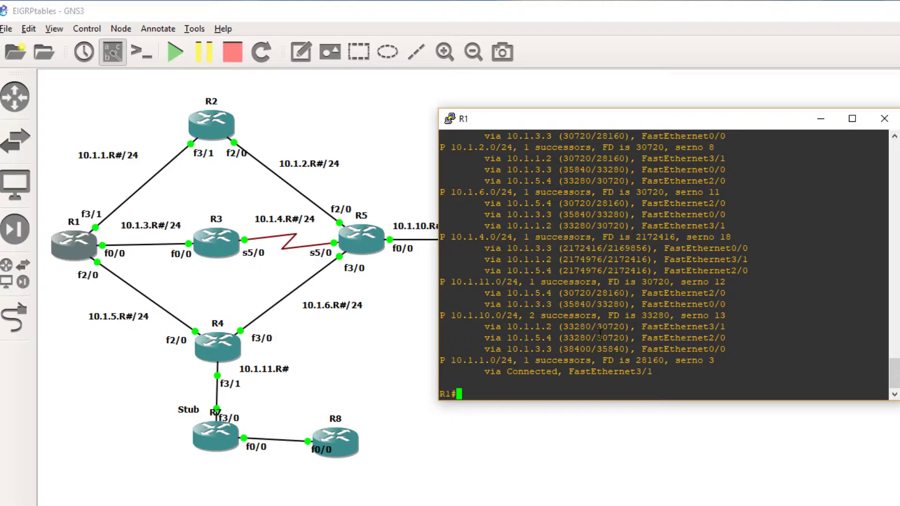
pyautogui.write('show ip eigrp topology all-links')
pyautogui.press('Return')
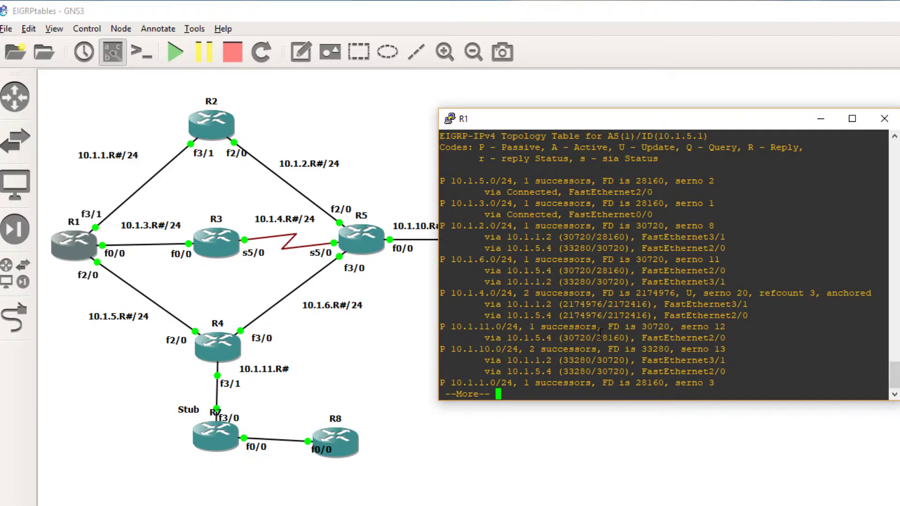
pyautogui.press('space')
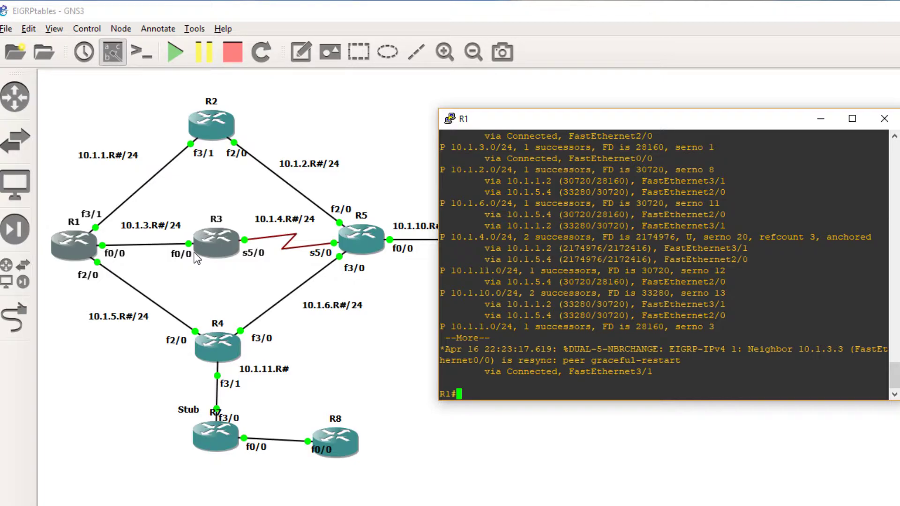
# Rerun R1's EIGRP topology with and without all-links, showing routes only via 10.1.1.2 and 10.1.5.4
pyautogui.press('Up')
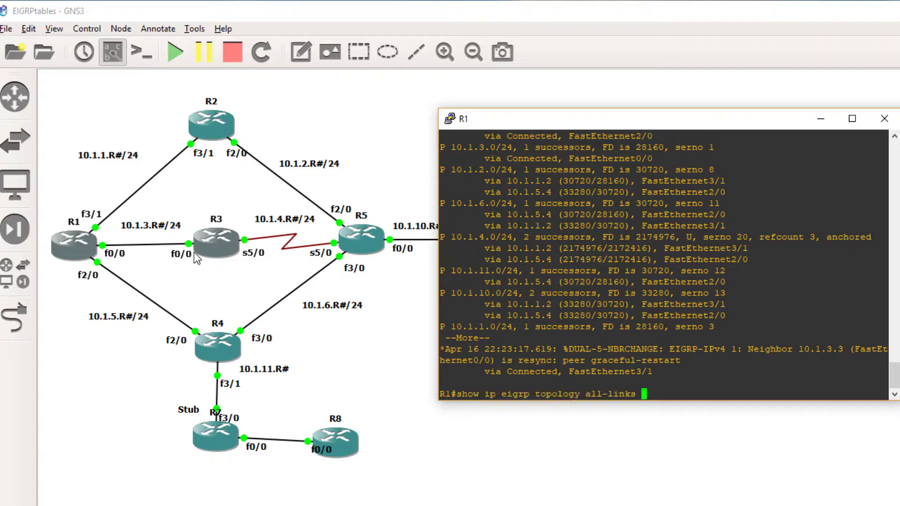
pyautogui.press('Return')
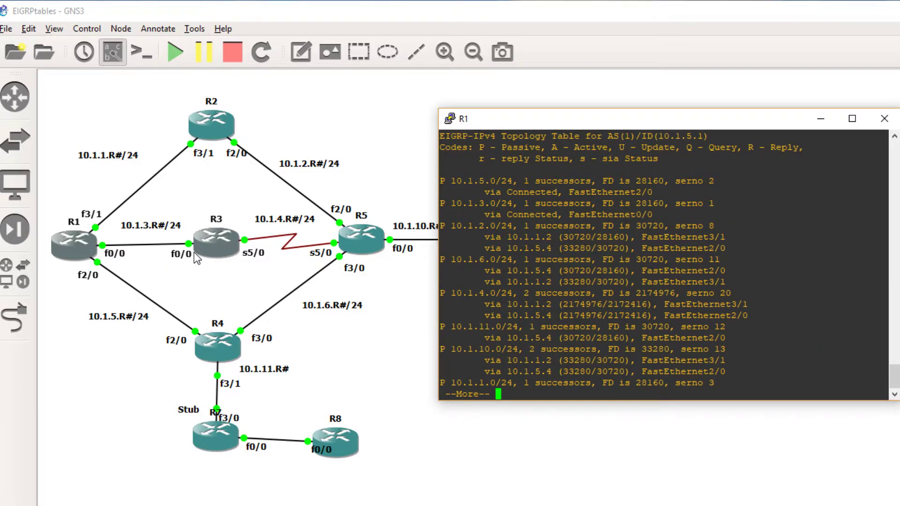
pyautogui.press('space')
pyautogui.press('Up')
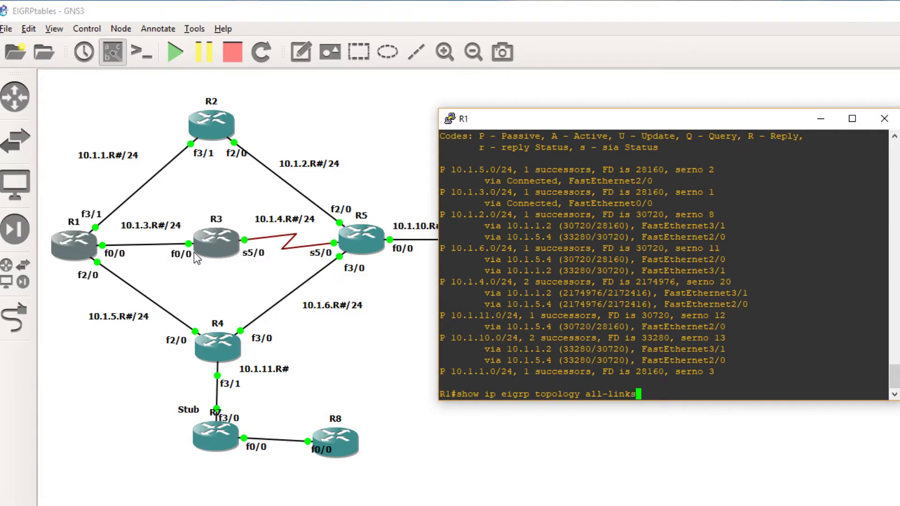
pyautogui.press('BackSpace')
pyautogui.press('BackSpace')
pyautogui.press('BackSpace')
pyautogui.press('BackSpace')
pyautogui.press('BackSpace')
pyautogui.press('BackSpace')
pyautogui.press('BackSpace')
pyautogui.press('BackSpace')
pyautogui.press('BackSpace')
pyautogui.press('BackSpace')
pyautogui.press('Return')
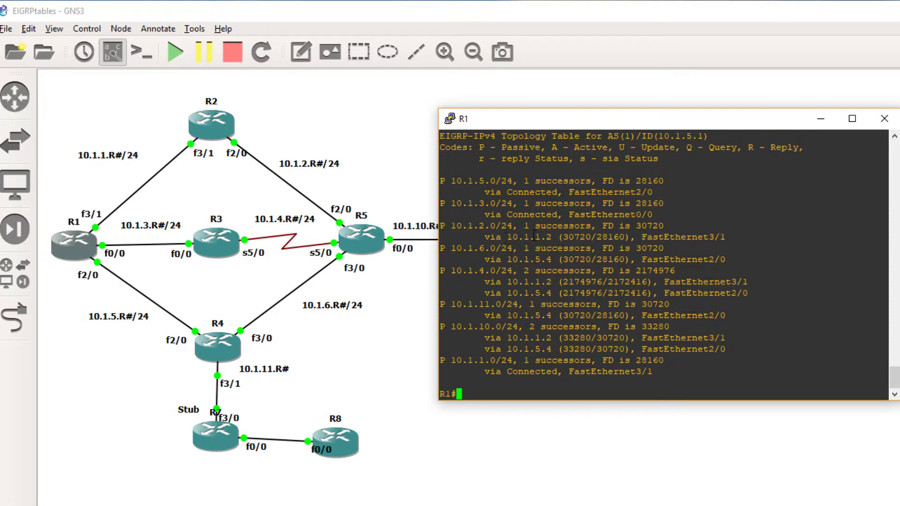
pyautogui.press('Up')
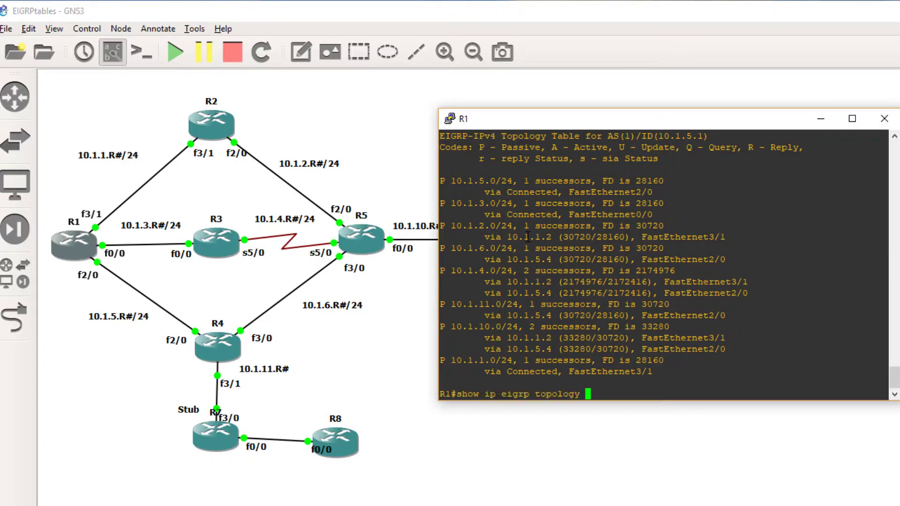
pyautogui.write('all')
pyautogui.press('Tab')
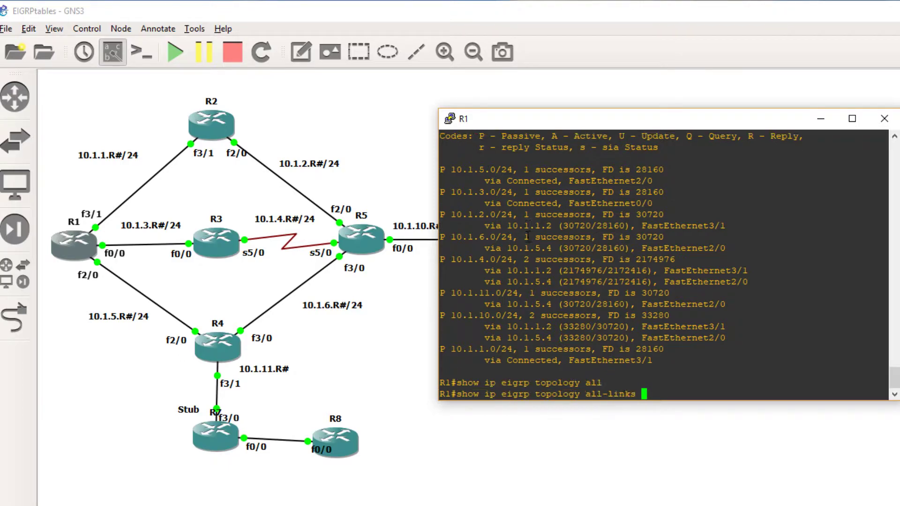
pyautogui.press('Return')
pyautogui.press('space')
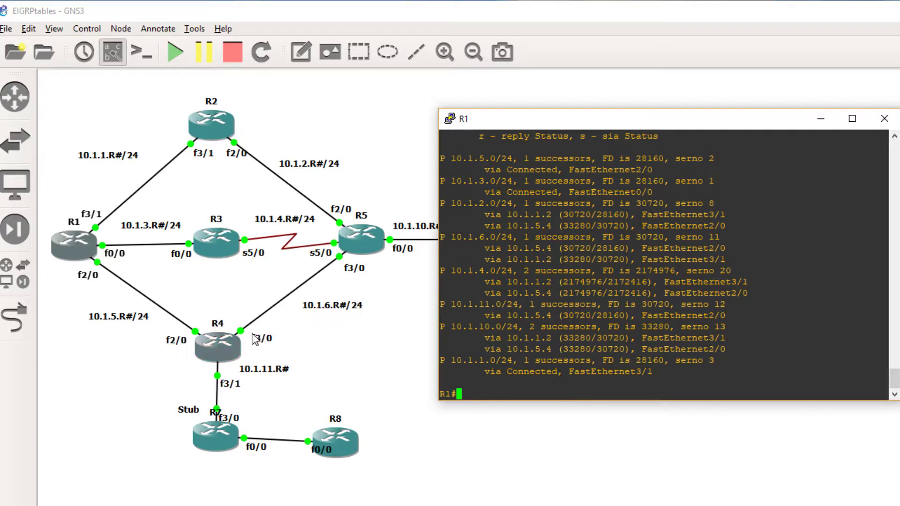
# Open R4's console and set delay 9 on interface FastEthernet 3/0
pyautogui.doubleClick(221, 341)
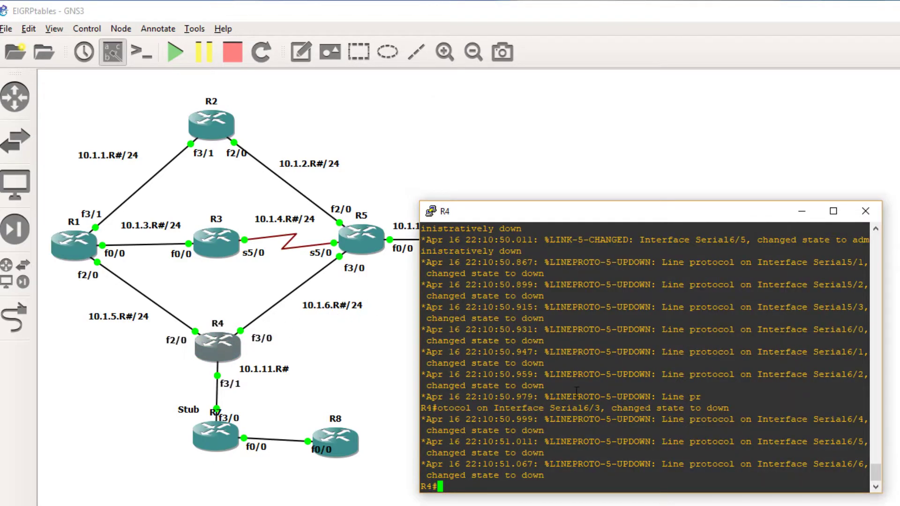
pyautogui.write('conf t')
pyautogui.press('Return')
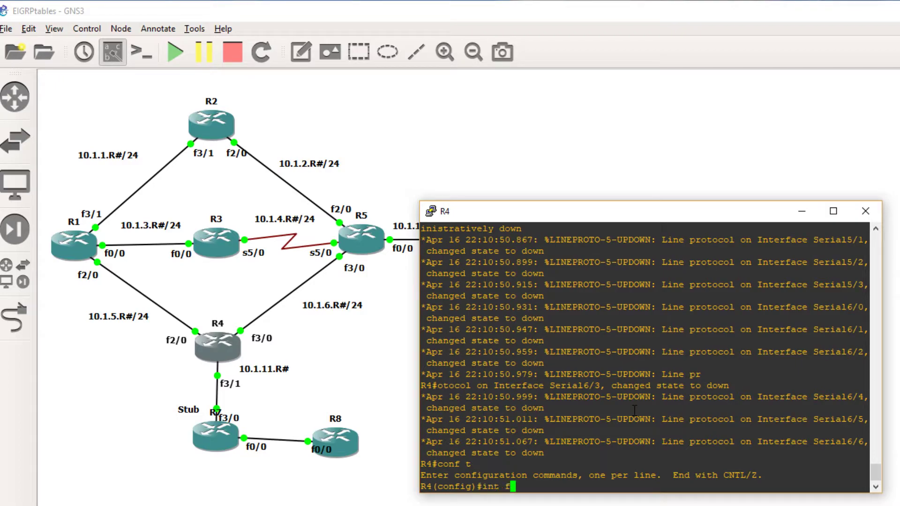
pyautogui.write('a 3/0')
pyautogui.press('Return')
pyautogui.write('del')
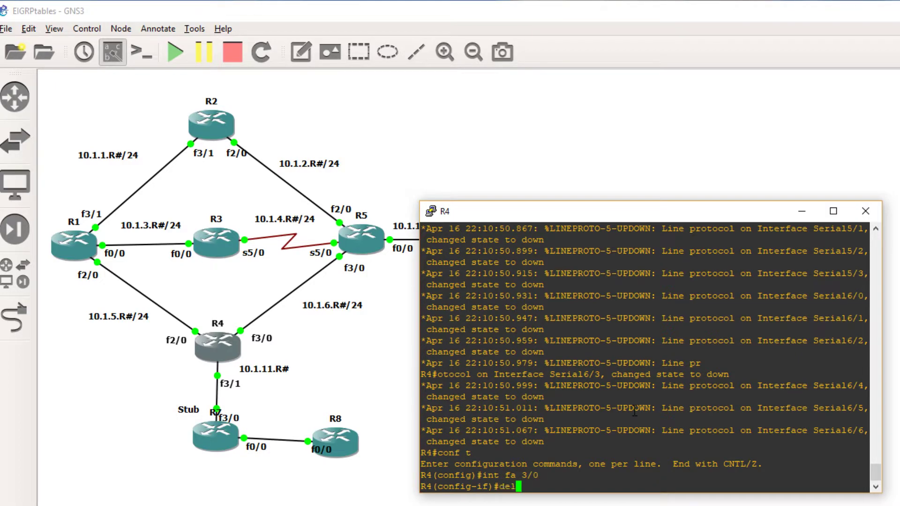
pyautogui.press('Tab')
pyautogui.write('9')
pyautogui.press('Return')
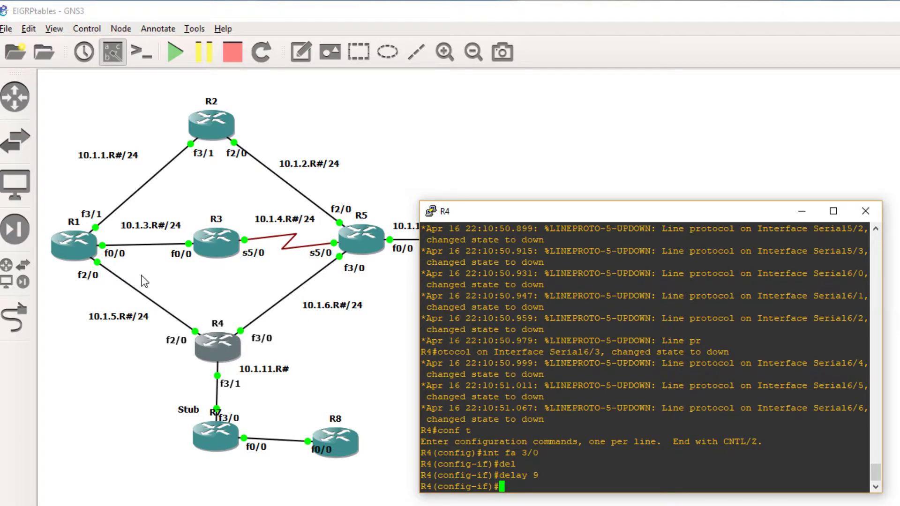
# On R1, view the EIGRP topology with all-links and then the plain topology table
pyautogui.doubleClick(80, 246)
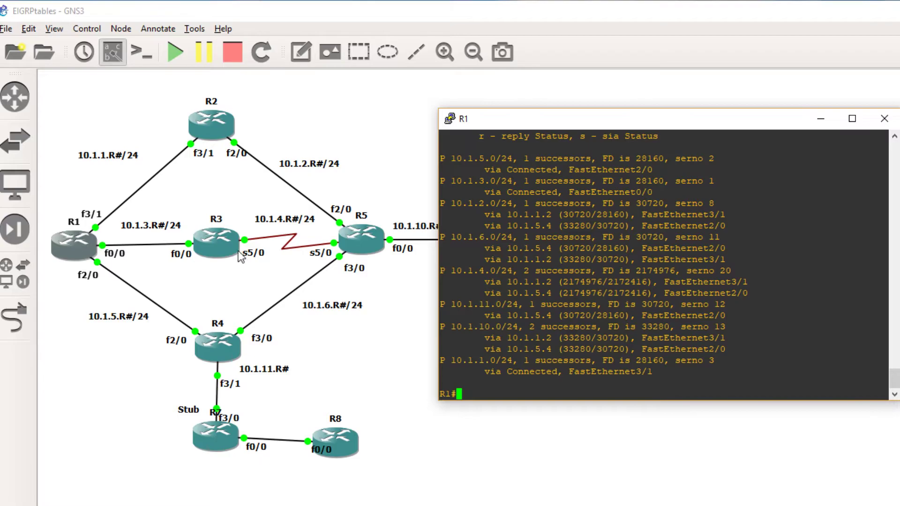
pyautogui.write('show ip eigrp topology all-links')
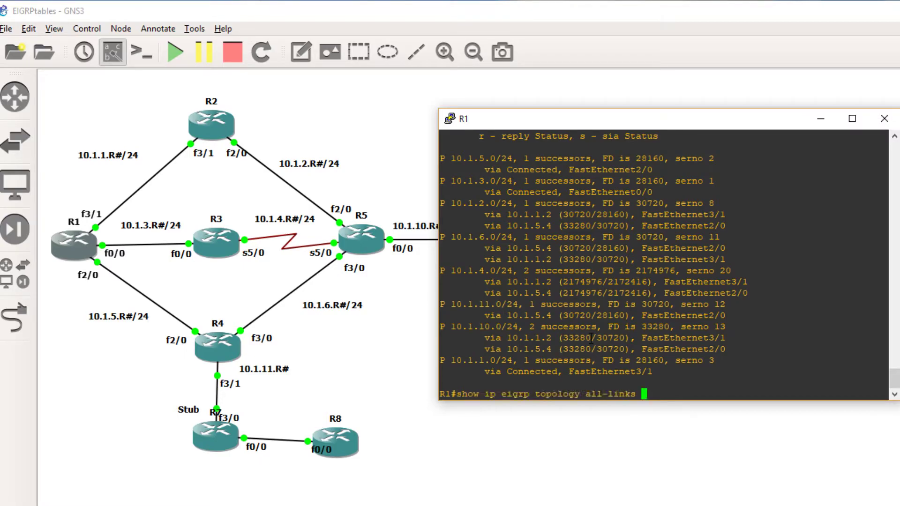
pyautogui.press('Return')
pyautogui.press('space')
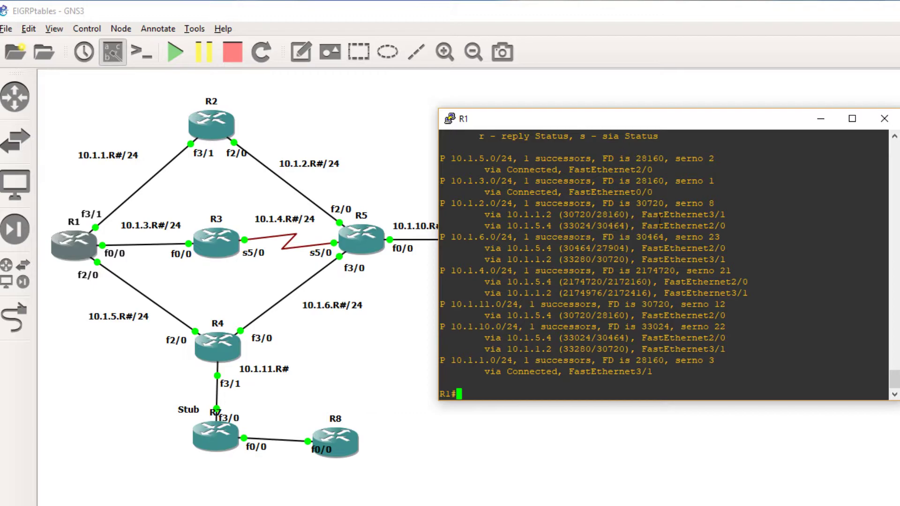
pyautogui.press('Up')
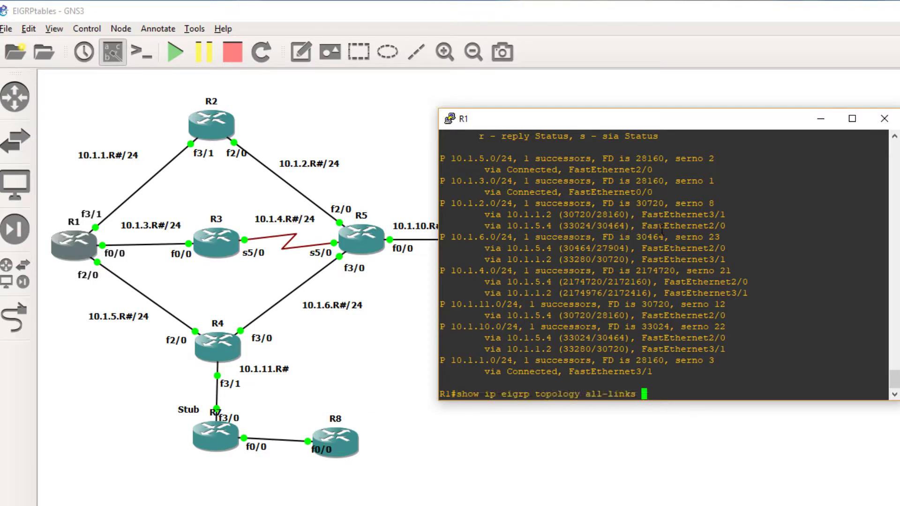
pyautogui.press('BackSpace')
pyautogui.press('BackSpace')
pyautogui.press('BackSpace')
pyautogui.press('BackSpace')
pyautogui.press('BackSpace')
pyautogui.press('BackSpace')
pyautogui.press('BackSpace')
pyautogui.press('BackSpace')
pyautogui.press('BackSpace')
pyautogui.press('Return')
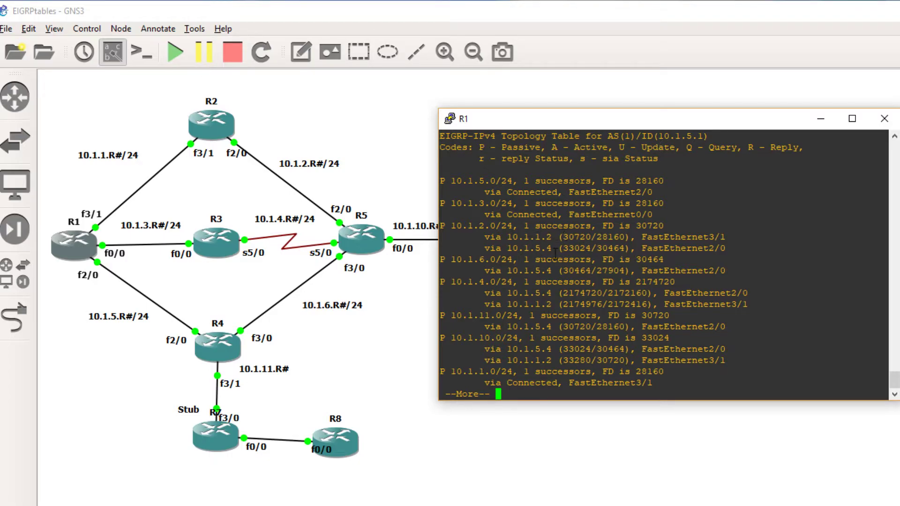
pyautogui.press('space')
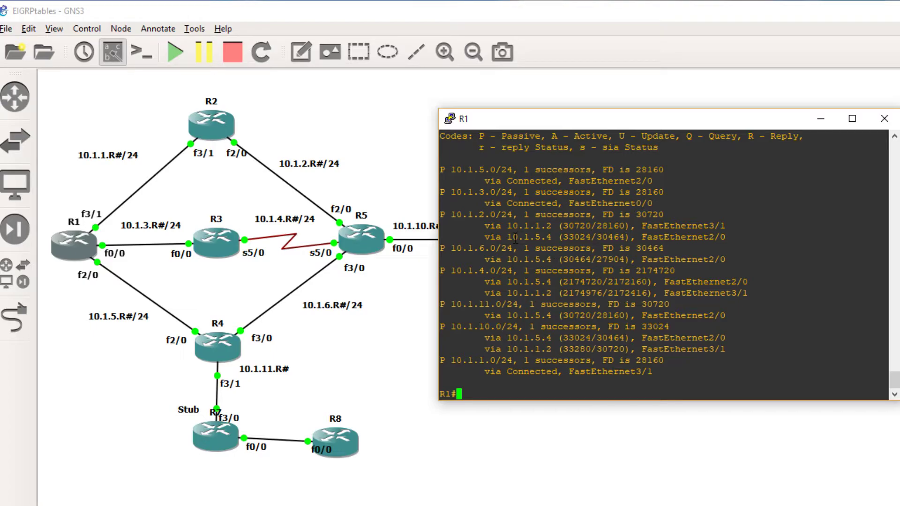
# Display R1's routing table of 11 subnets, each with a single EIGRP path
pyautogui.write('show ip route')
pyautogui.press('Return')
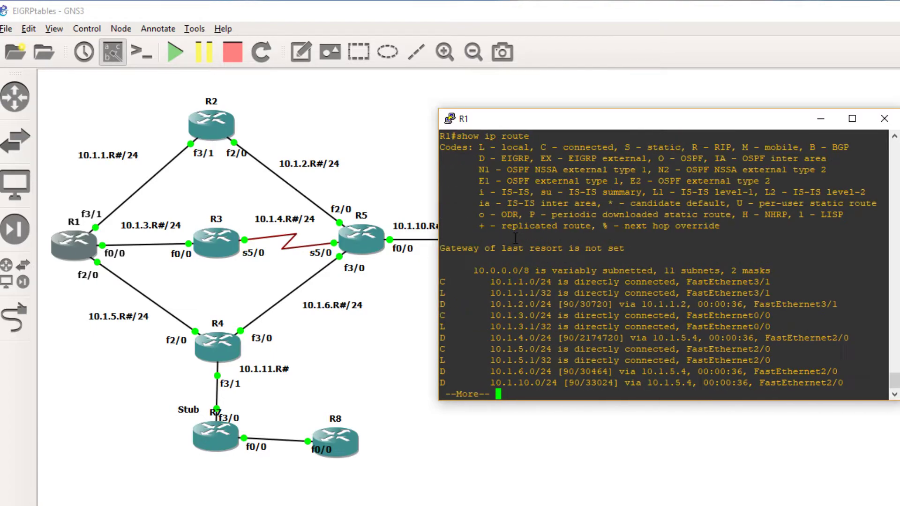
pyautogui.press('space')
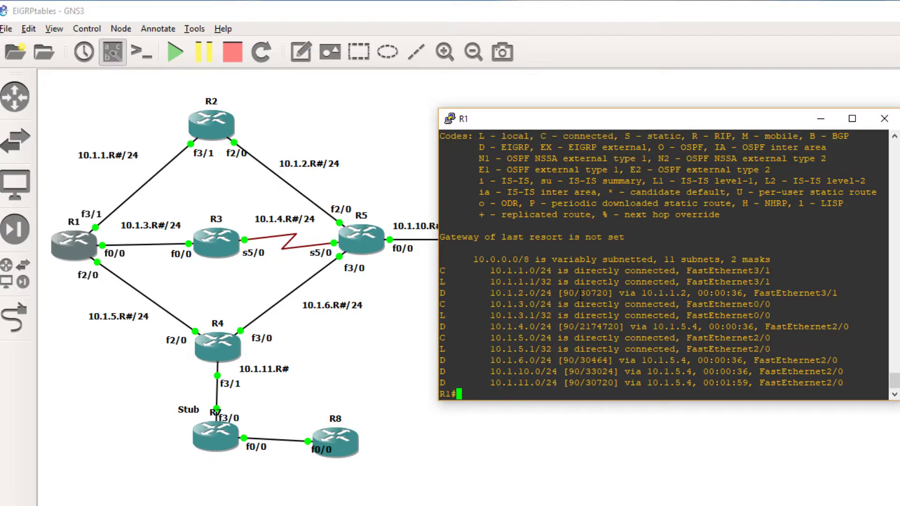
# Set variance 10 under router eigrp 1 on R1
pyautogui.write('conf t')
pyautogui.press('Return')
pyautogui.write('router eigrp 1')
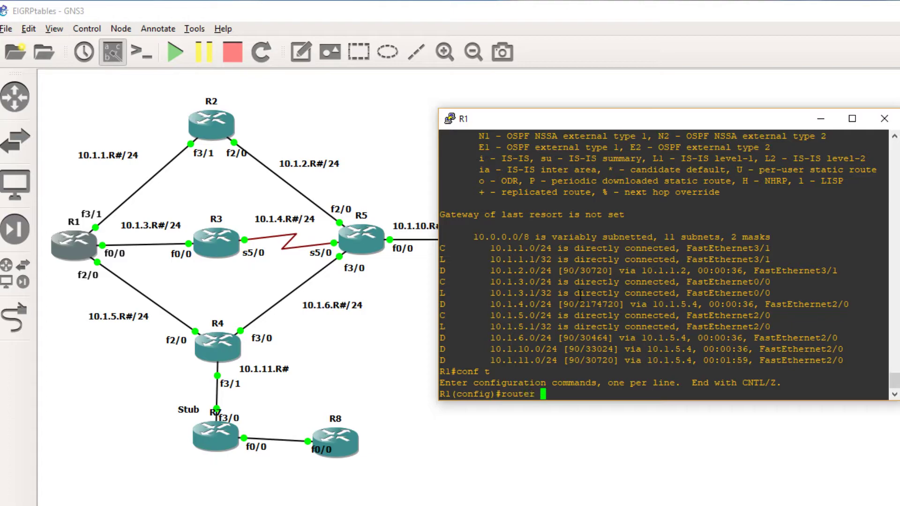
pyautogui.press('Return')
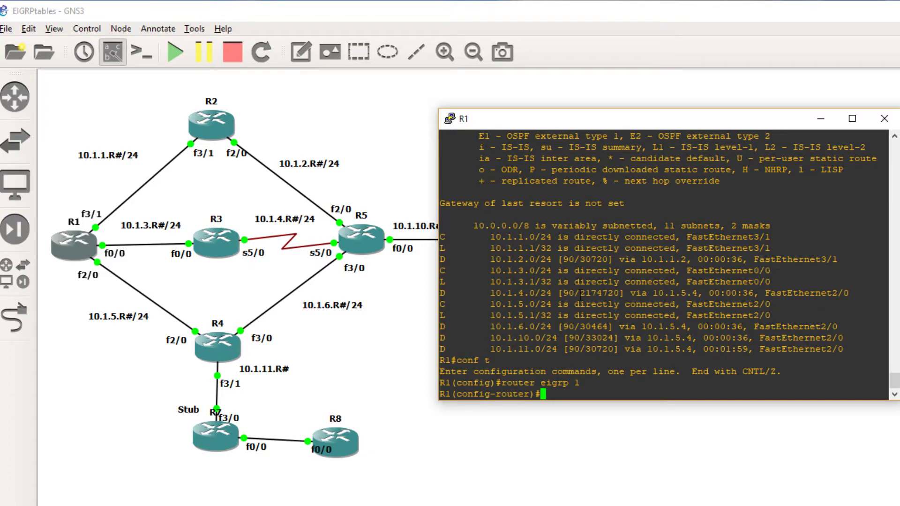
pyautogui.write('var')
pyautogui.press('Tab')
pyautogui.write('10')
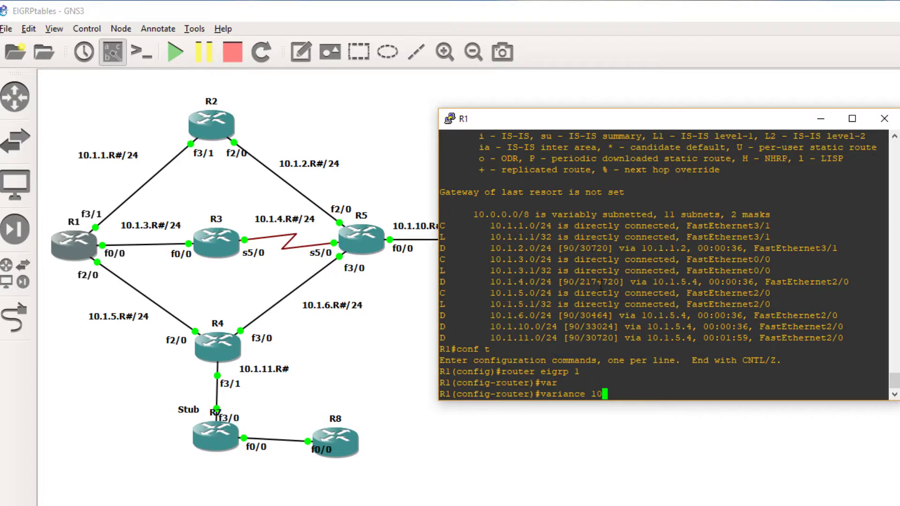
pyautogui.press('Return')
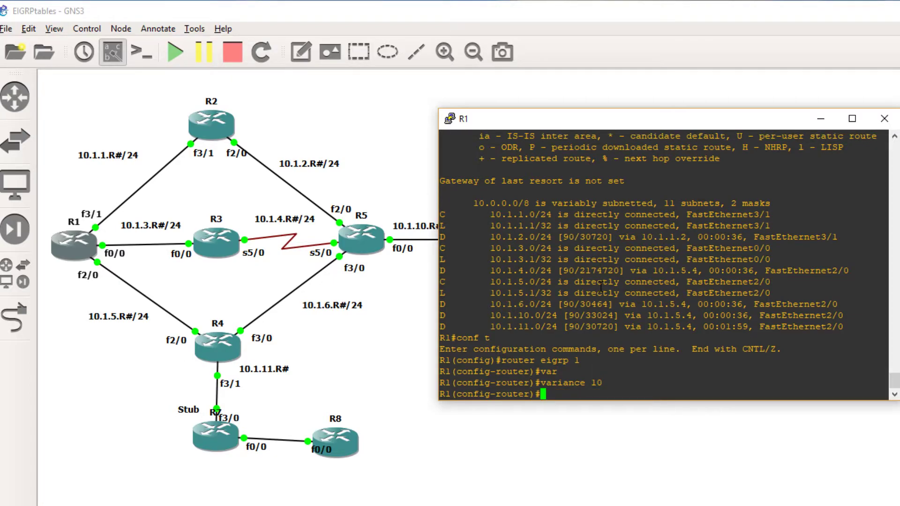
# Run do show ip route, showing unequal-cost paths for 10.1.2.0/24 and 10.1.10.0/24
pyautogui.write('do show ip rout')
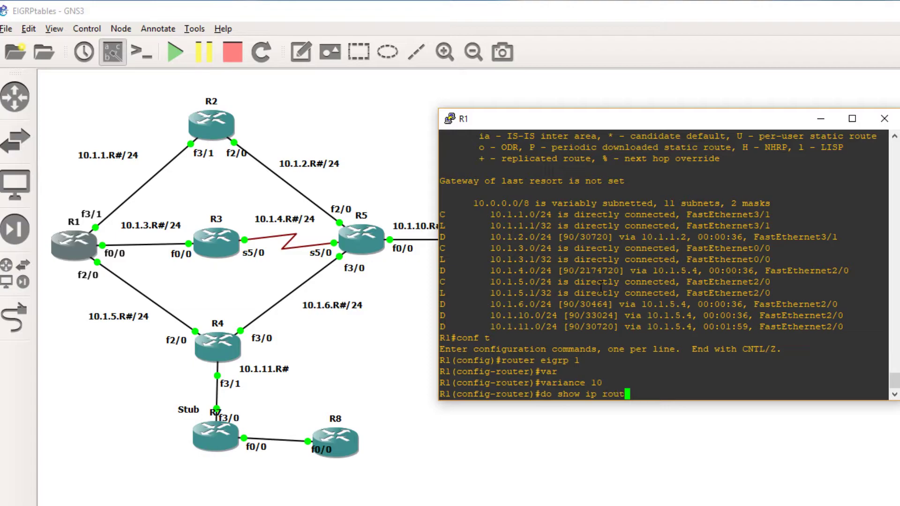
pyautogui.write('e')
pyautogui.press('Return')
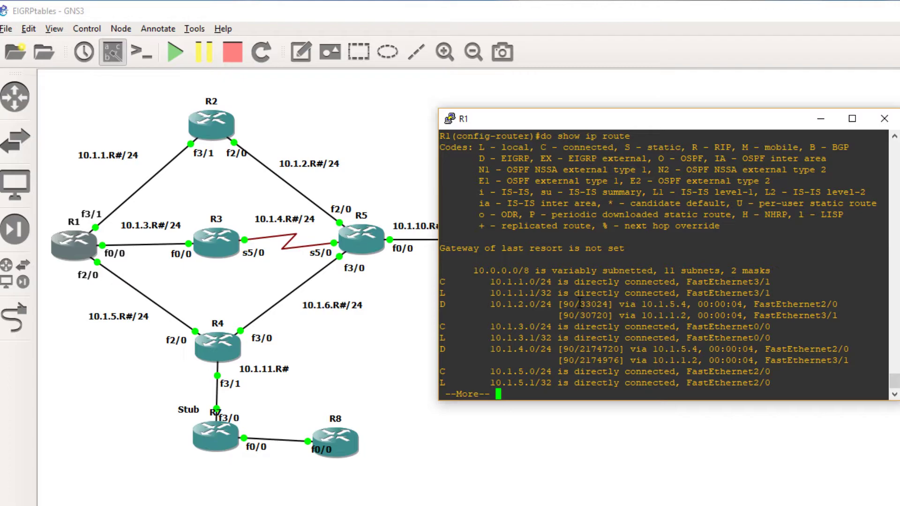
pyautogui.press('space')
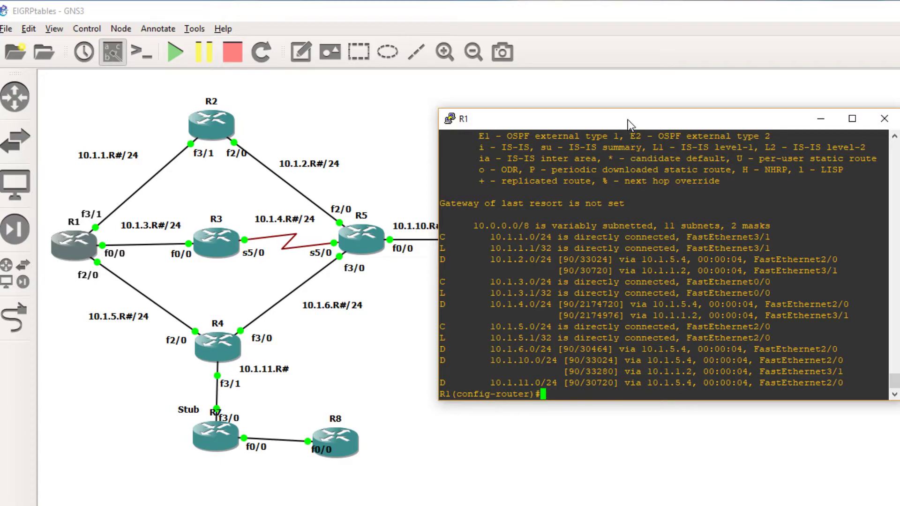
# Rearrange the workspace, nudging R6's loopback label up, and open R5's console
pyautogui.moveTo(628, 120); pyautogui.dragTo(744, 121)
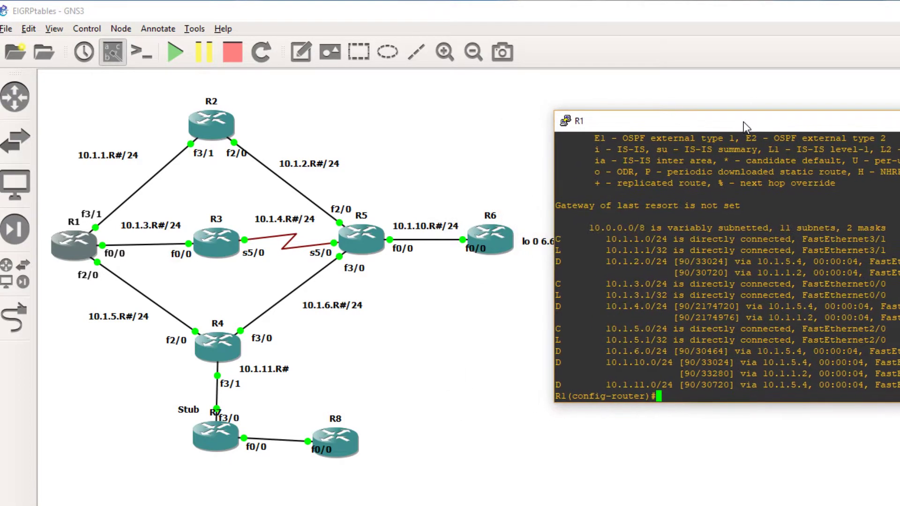
pyautogui.moveTo(537, 243); pyautogui.dragTo(535, 234)
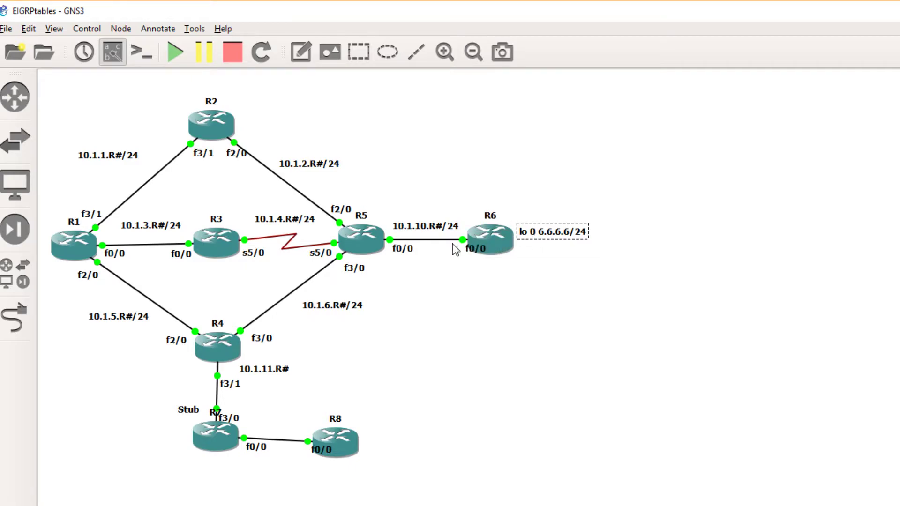
pyautogui.doubleClick(361, 240)
pyautogui.moveTo(386, 181); pyautogui.dragTo(730, 210)
# On R5, add static route 6.0.0.0 255.0.0.0 out FastEthernet0/0
pyautogui.write('conf t')
pyautogui.press('Return')
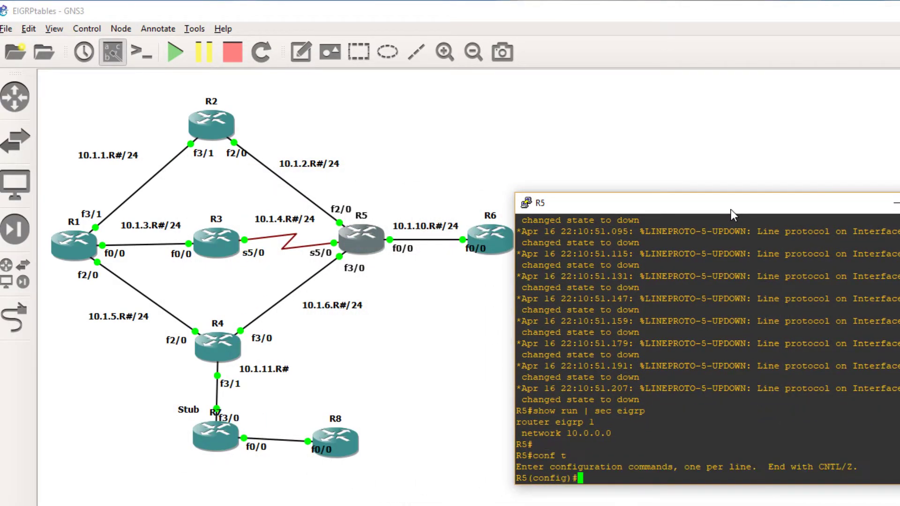
pyautogui.write('ip route 6.0.0.0 255')
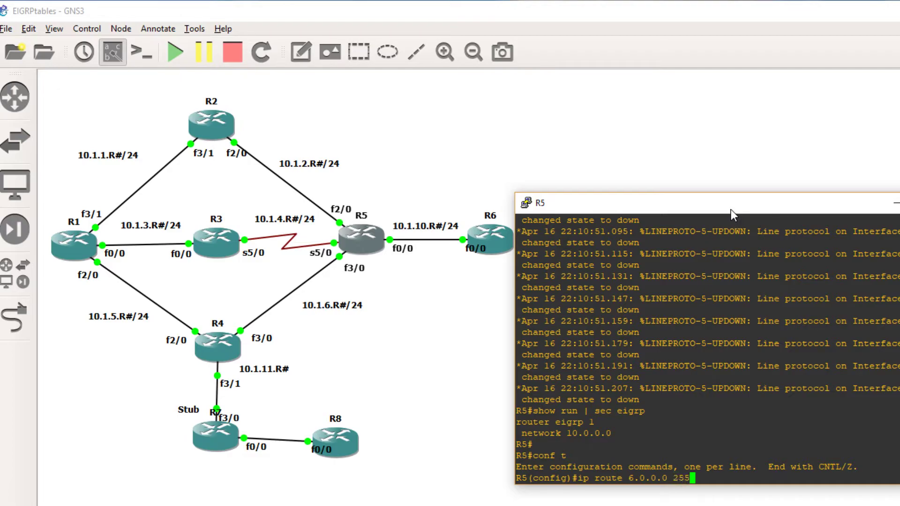
pyautogui.write('.0.0.0 fa')
pyautogui.press('Tab')
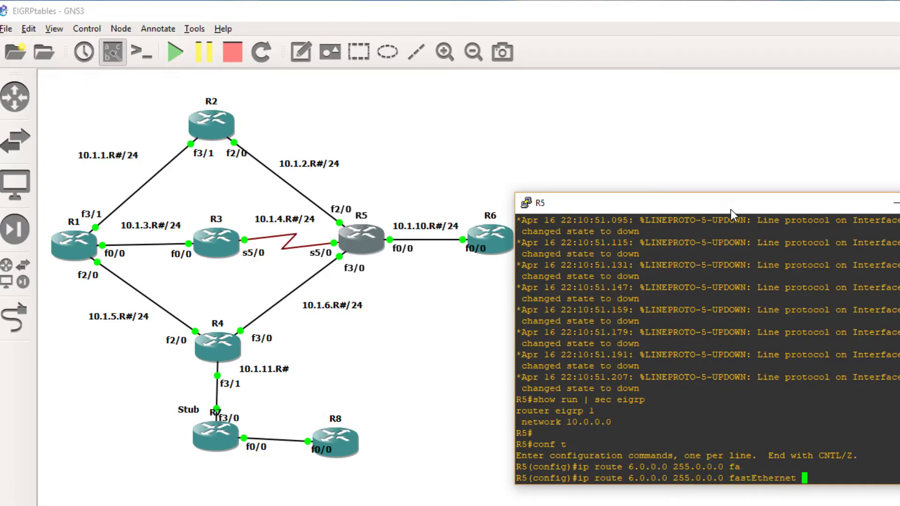
pyautogui.write('0/0')
pyautogui.press('Return')
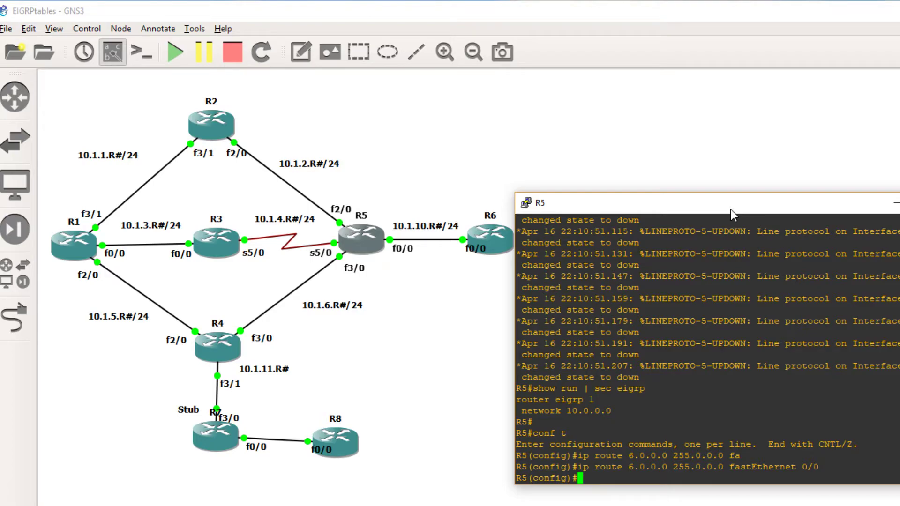
# Confirm the 6.0.0.0/8 static route in R5's routing table with do show ip route
pyautogui.write('do show ip route')
pyautogui.press('Return')
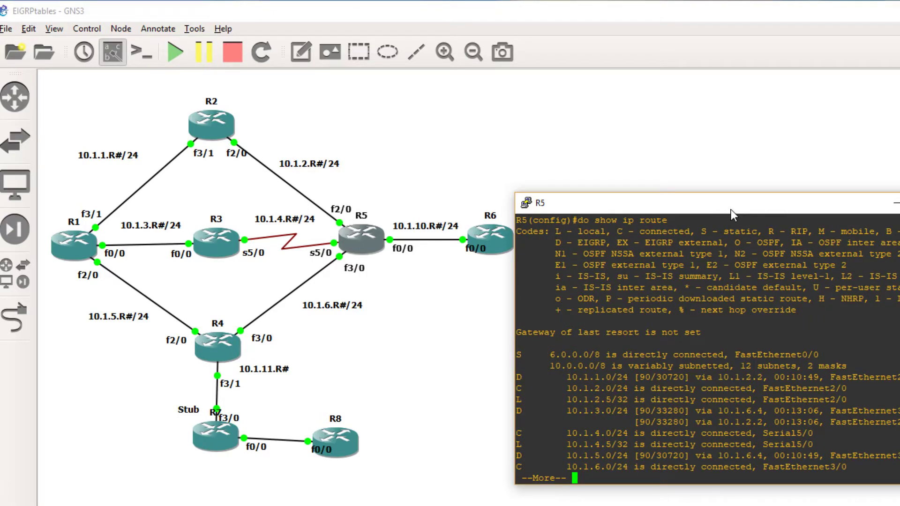
pyautogui.press('space')
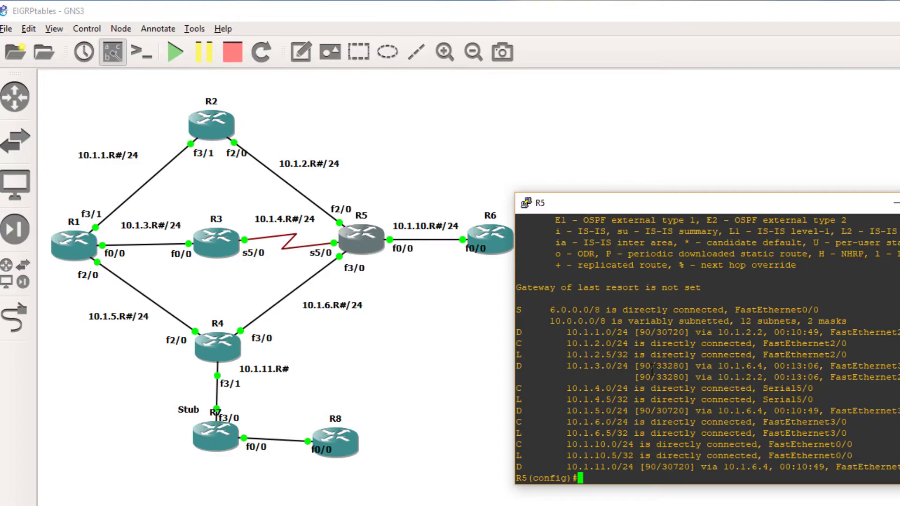
# On R5, add network 6.1.1.1 under EIGRP process 1 and return to the privileged prompt
pyautogui.write('router eigrp 1')
pyautogui.press('Return')
pyautogui.write('net')
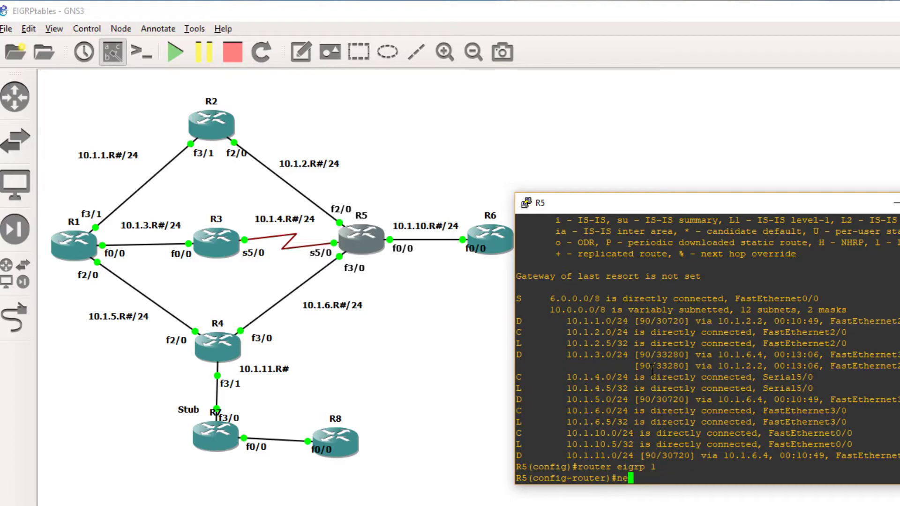
pyautogui.press('Tab')
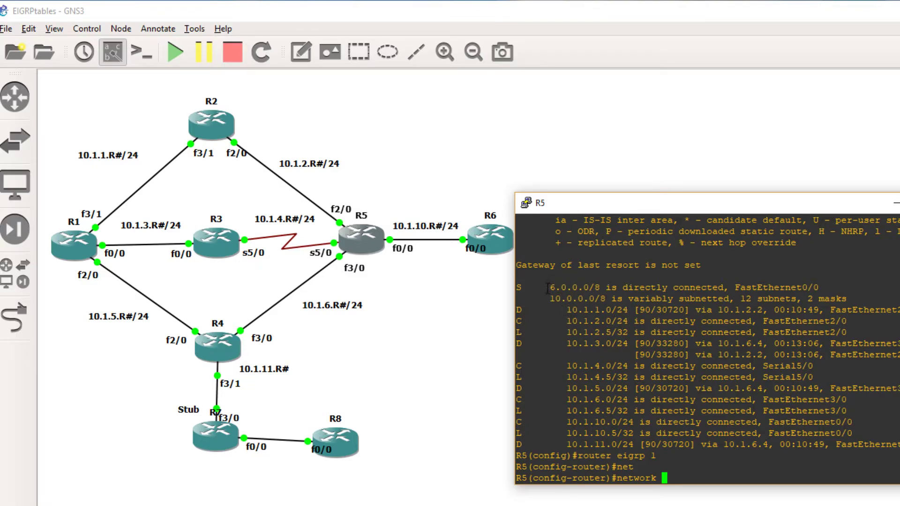
pyautogui.write('6.1.1.1')
pyautogui.press('Return')
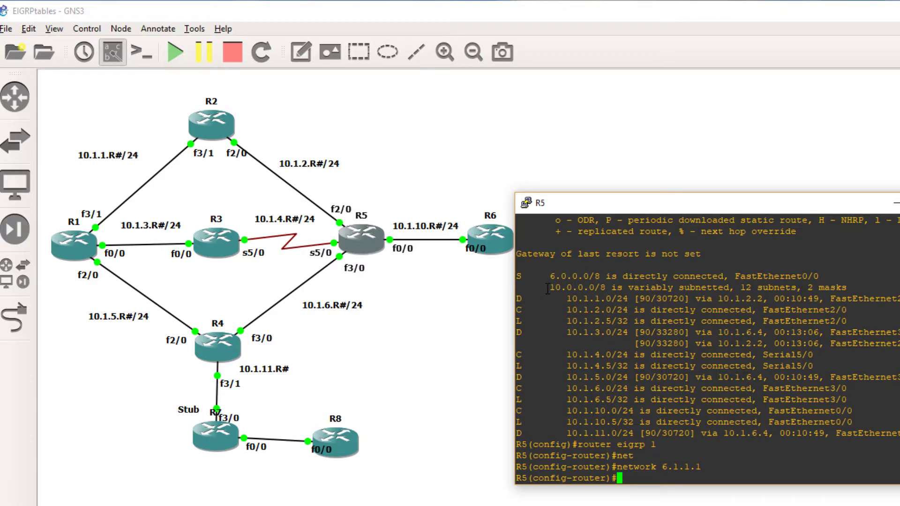
pyautogui.write('end')
pyautogui.press('Return')
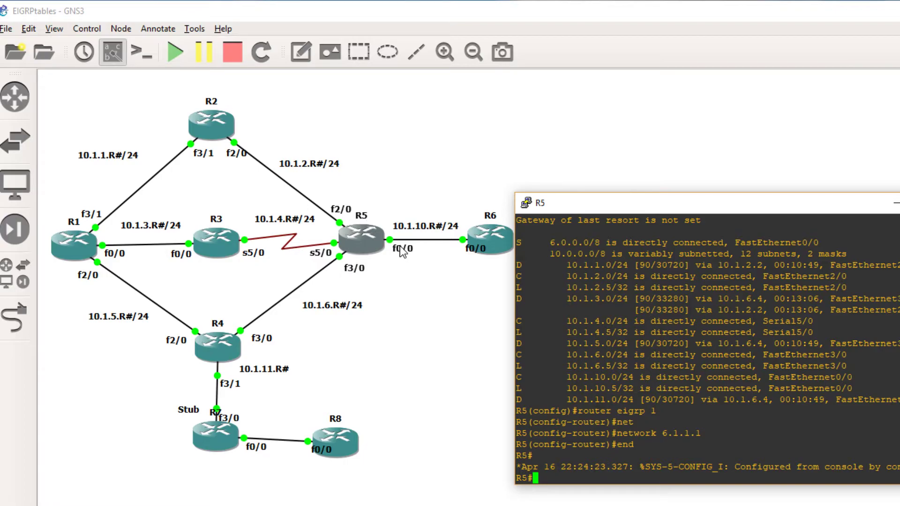
# On R1, check the full routing table for the EIGRP-learned 6.0.0.0/8 route
pyautogui.doubleClick(73, 243)
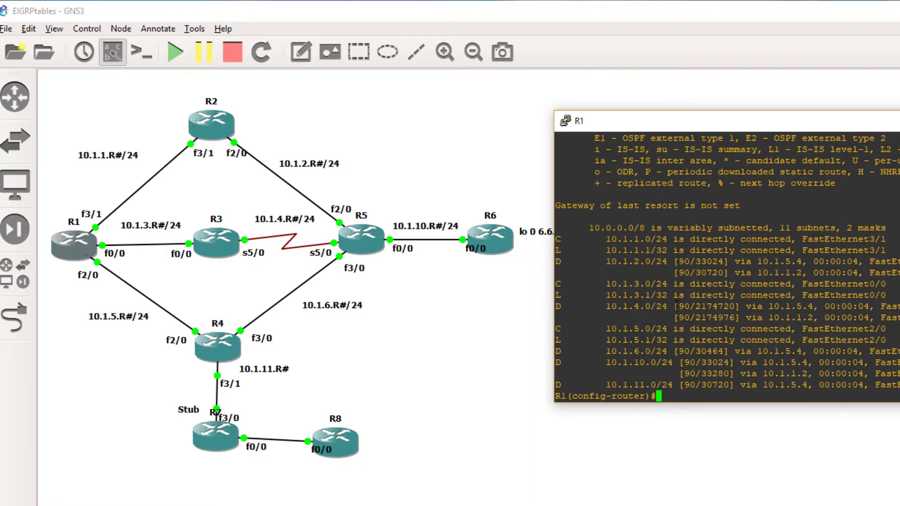
pyautogui.write('end')
pyautogui.press('Return')
pyautogui.write('show ip route')
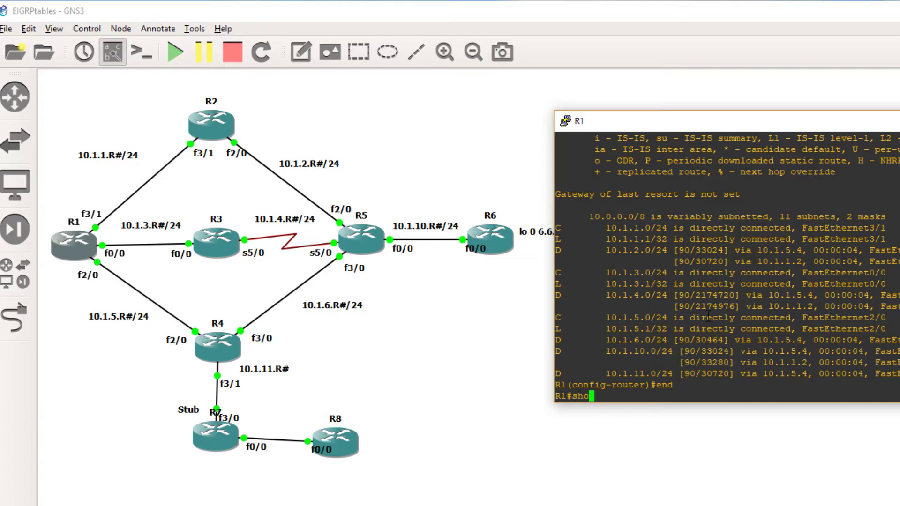
pyautogui.press('Return')
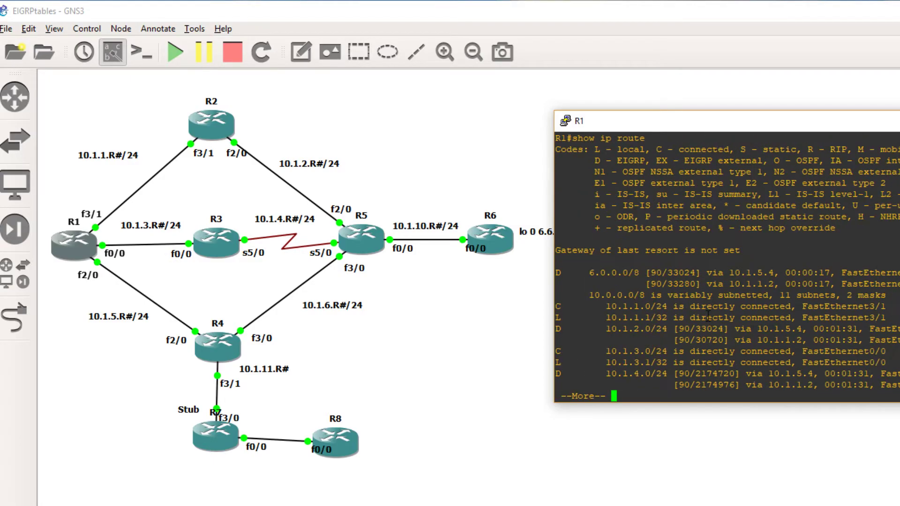
pyautogui.press('space')
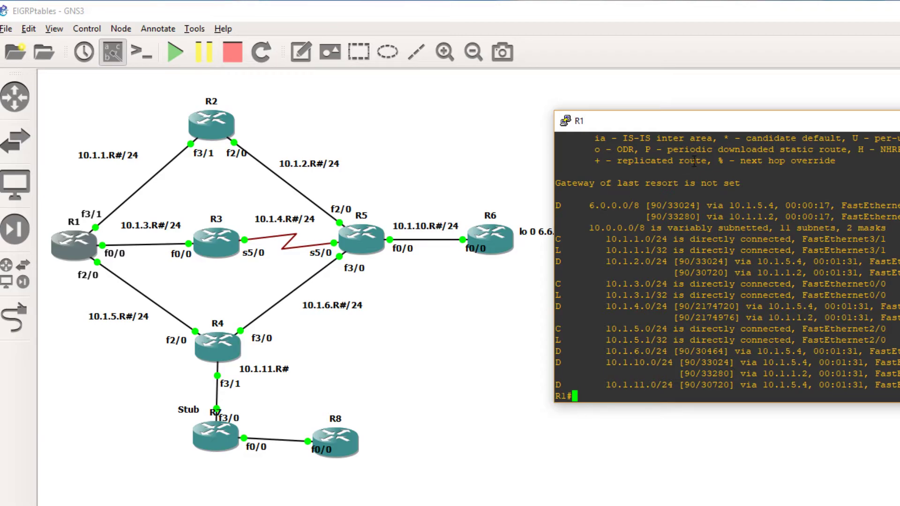
pyautogui.moveTo(708, 127); pyautogui.dragTo(698, 146)
# Ping 6.6.6.6 from R1 and confirm a 100 percent success rate
pyautogui.write('ping ')
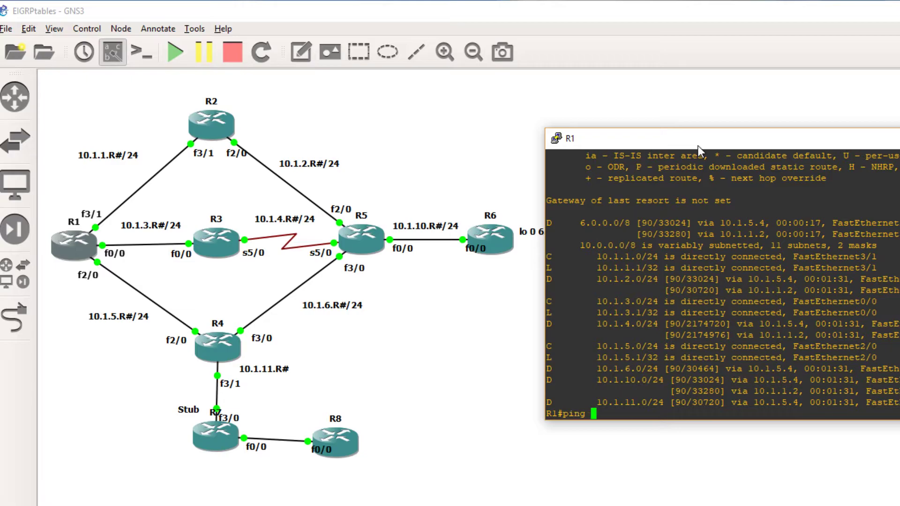
pyautogui.write('6.6.6.6')
pyautogui.press('Return')
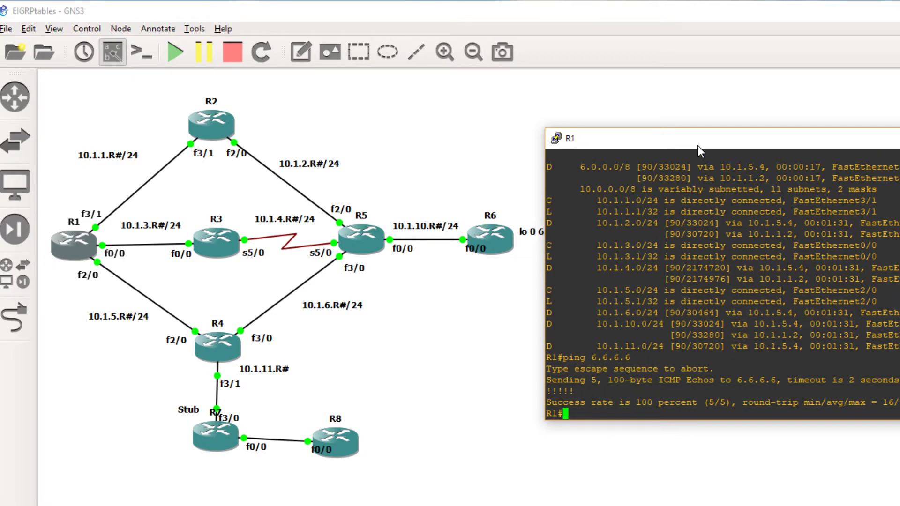
pyautogui.moveTo(699, 147); pyautogui.dragTo(749, 122)
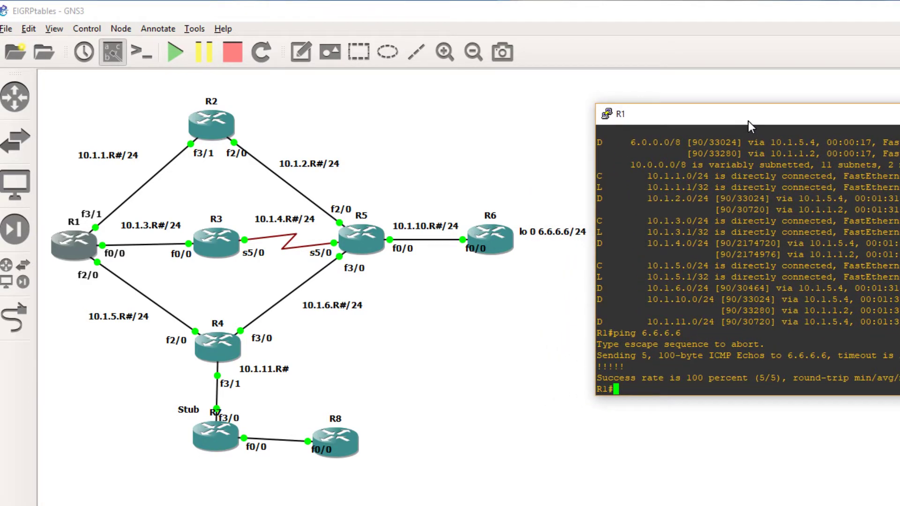
pyautogui.moveTo(748, 121); pyautogui.dragTo(716, 87)
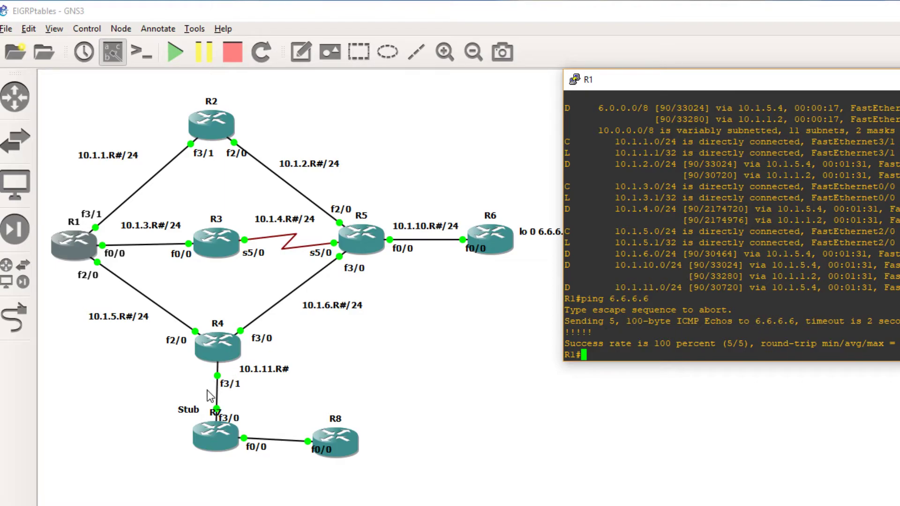
# On R4, leave configuration mode and list the EIGRP neighbors with 'show ip eigrp neighbors'
pyautogui.doubleClick(226, 346)
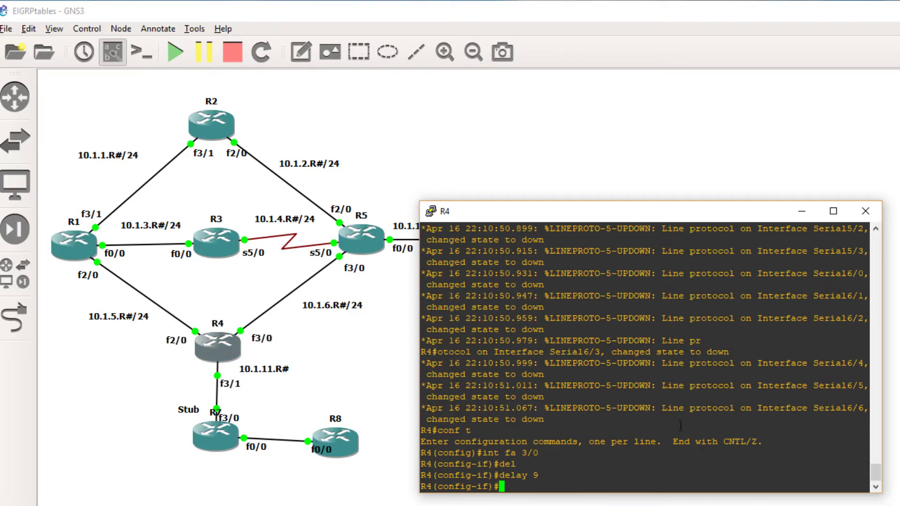
pyautogui.write('end')
pyautogui.press('Return')
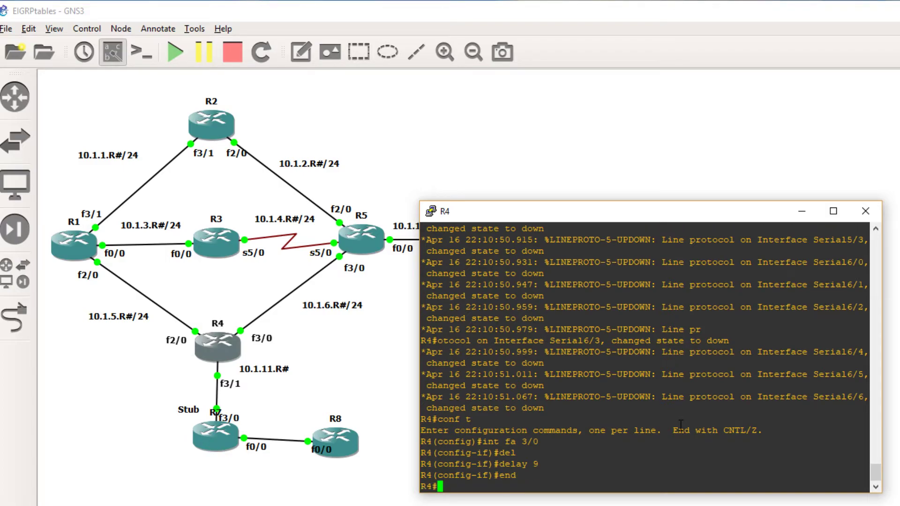
pyautogui.write('show ip ei')
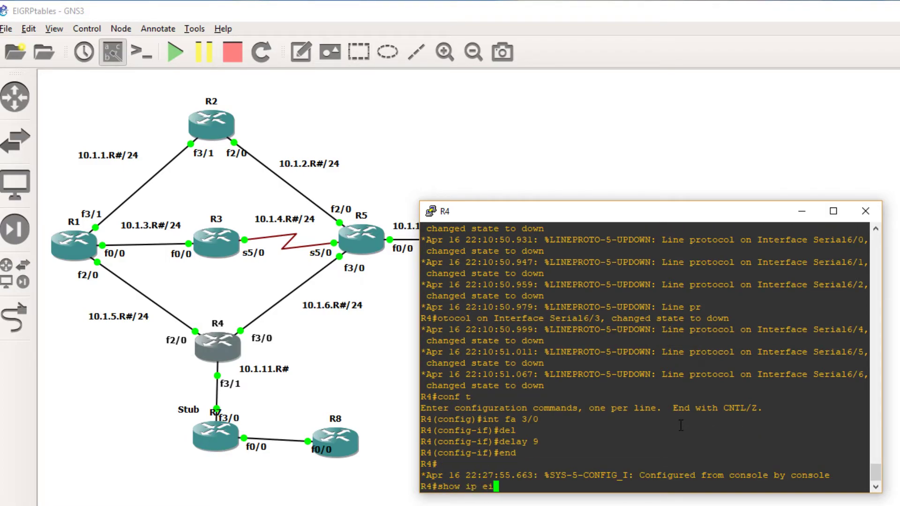
pyautogui.press('Tab')
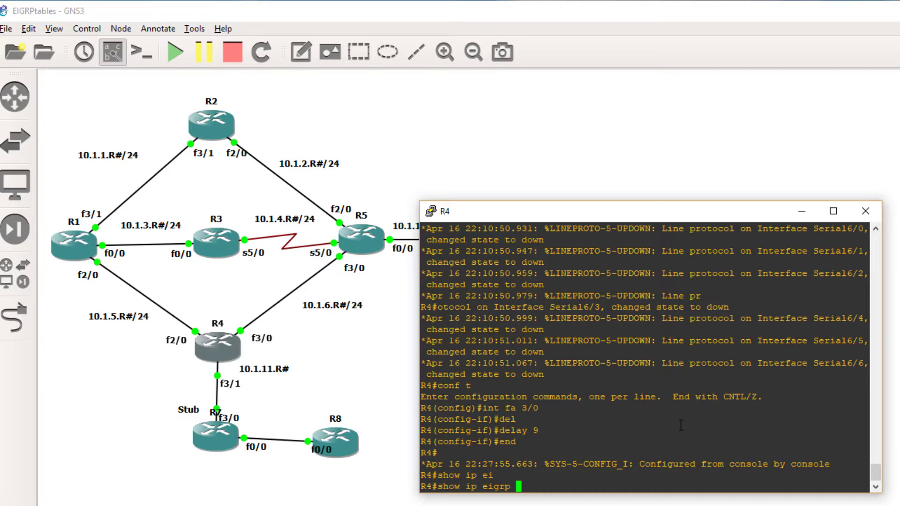
pyautogui.write('nei')
pyautogui.press('Tab')
pyautogui.press('Return')
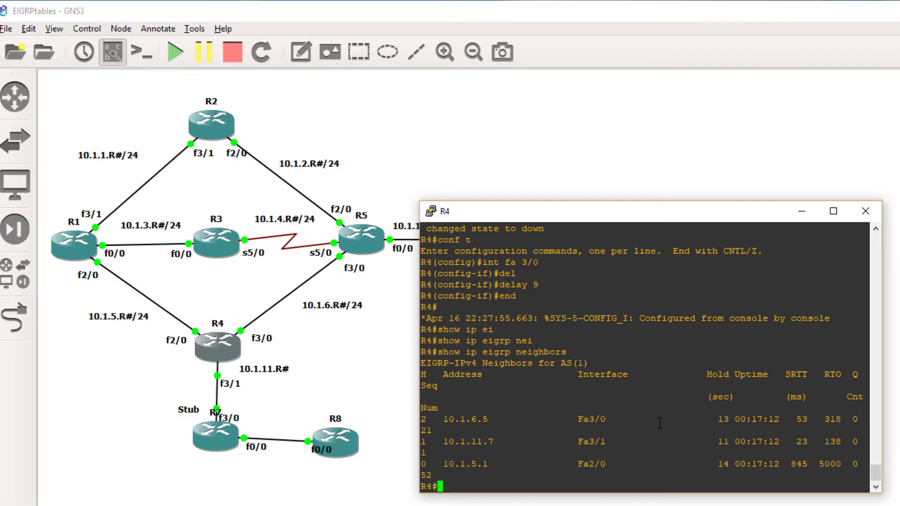
# Show detailed EIGRP neighbor info, revealing 10.1.11.7 as a stub with connected and summary routes
pyautogui.press('Up')
pyautogui.write('de')
pyautogui.press('Tab')
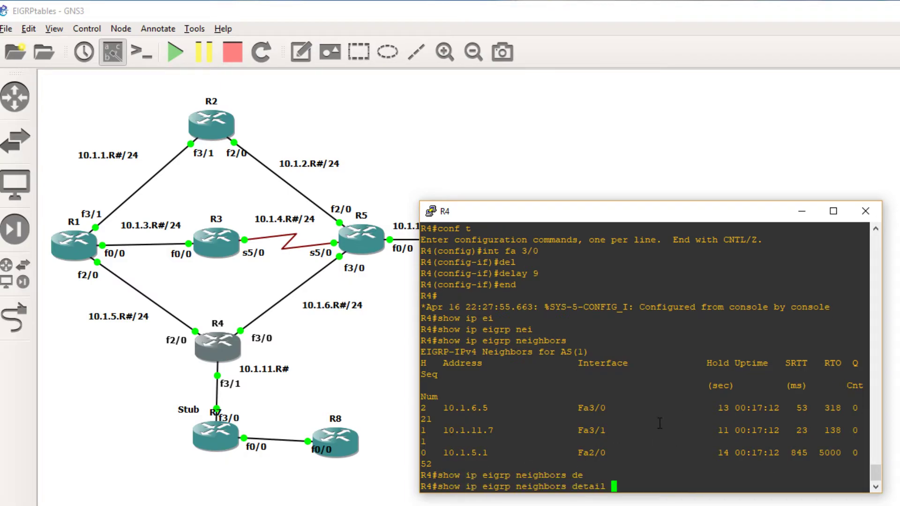
pyautogui.press('Return')
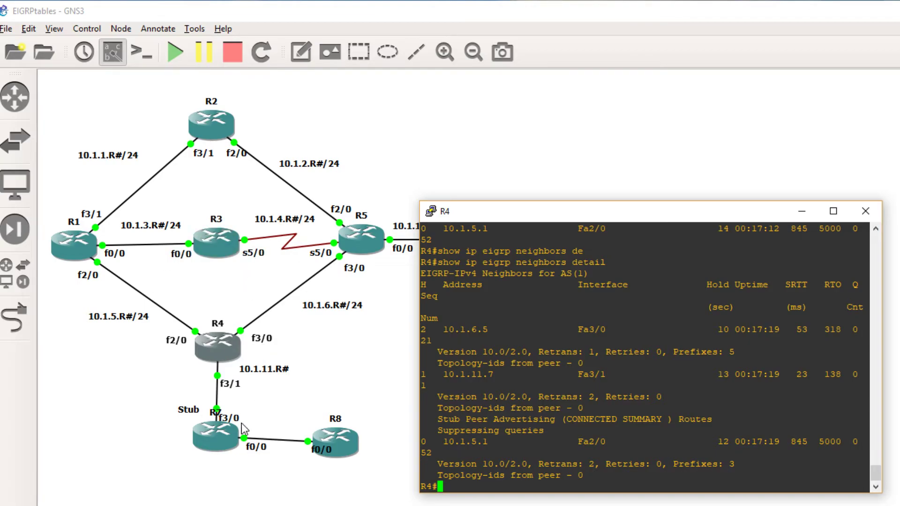
# On R7, display the EIGRP stub config and the routing table with 6.0.0.0/8 via 10.1.11.4
pyautogui.doubleClick(217, 432)
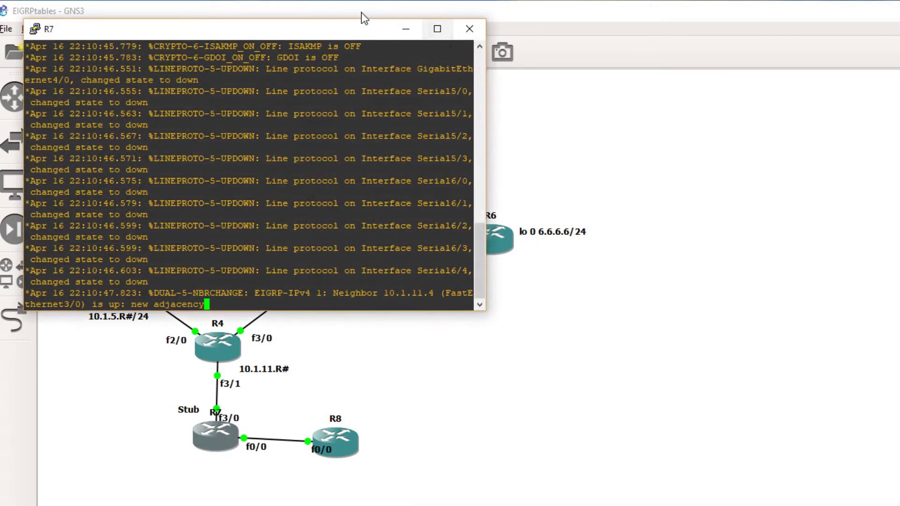
pyautogui.moveTo(317, 36); pyautogui.dragTo(745, 125)
pyautogui.press('Return')
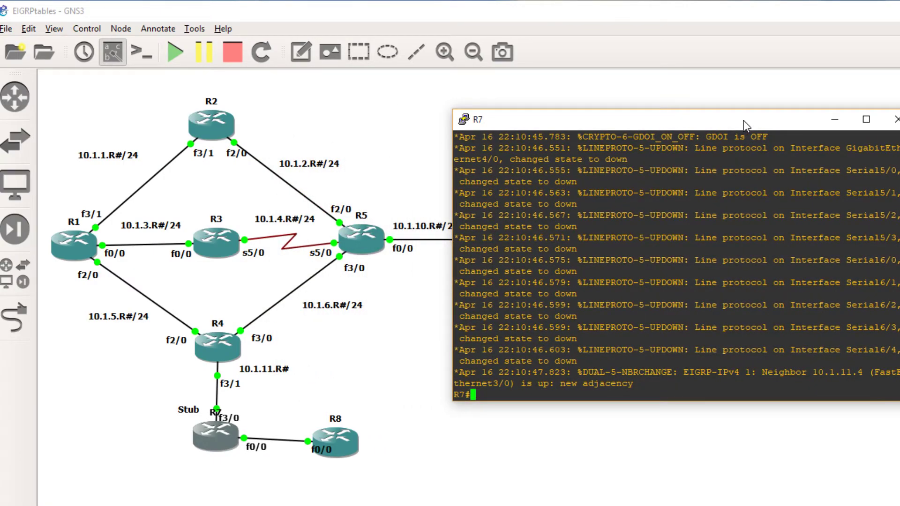
pyautogui.write('show run | sec eigrp')
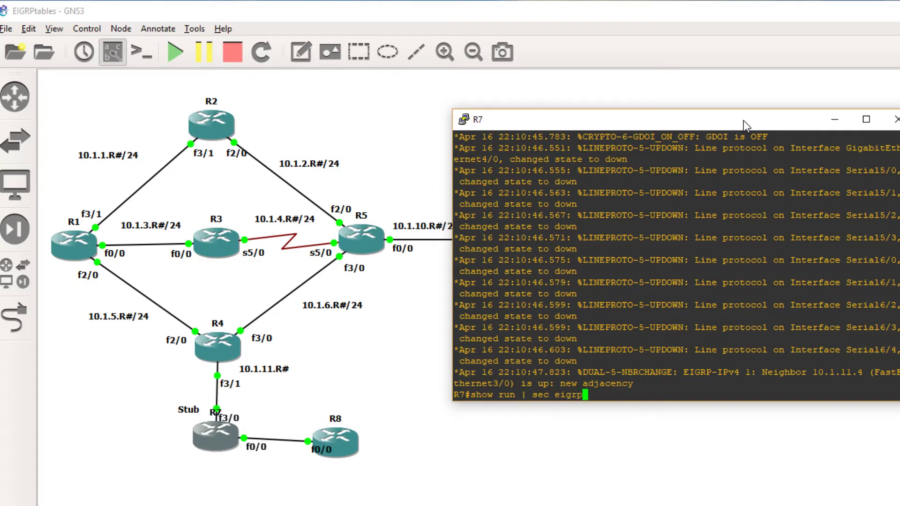
pyautogui.press('Return')
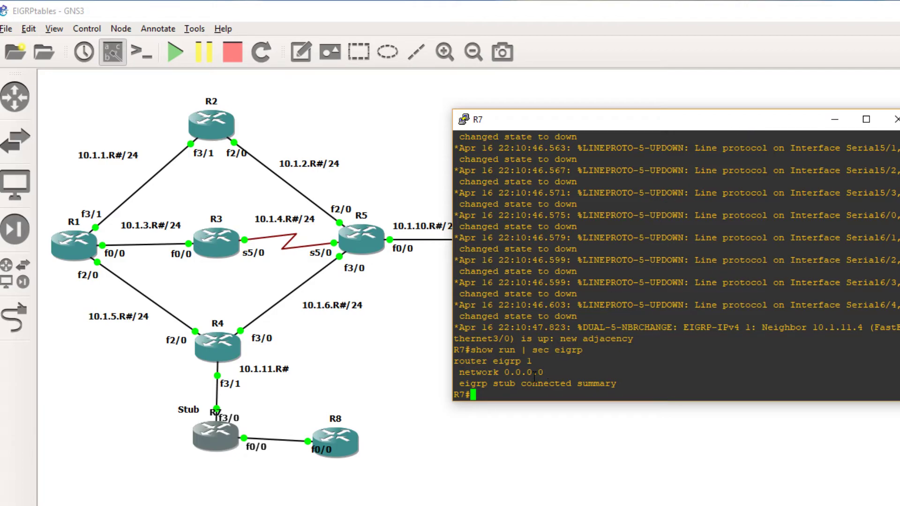
pyautogui.write('show ip route')
pyautogui.press('Return')
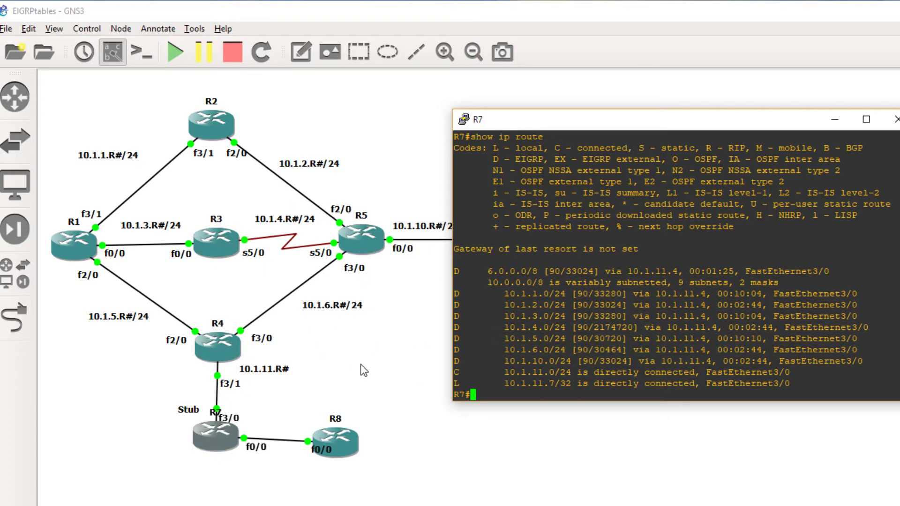
# Inspect R8's current routing table and interface status with 'show ip int b'
pyautogui.doubleClick(343, 437)
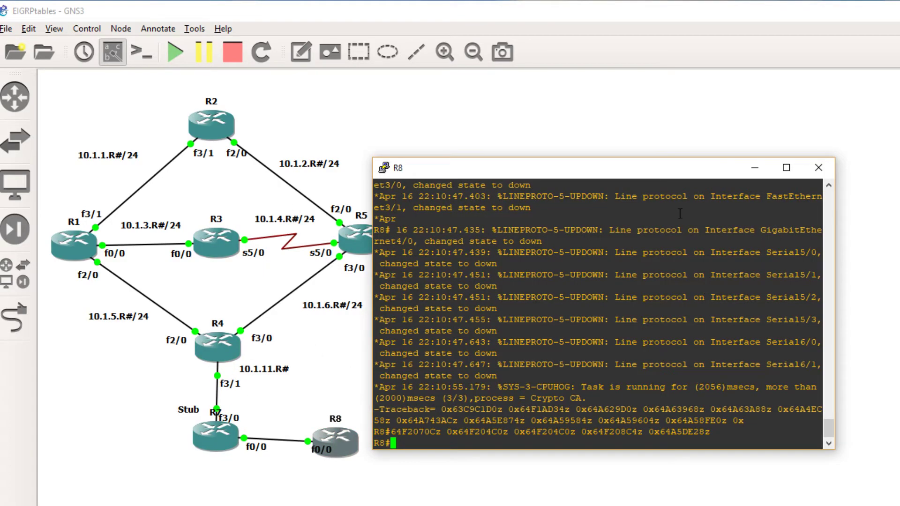
pyautogui.press('Return')
pyautogui.press('Return')
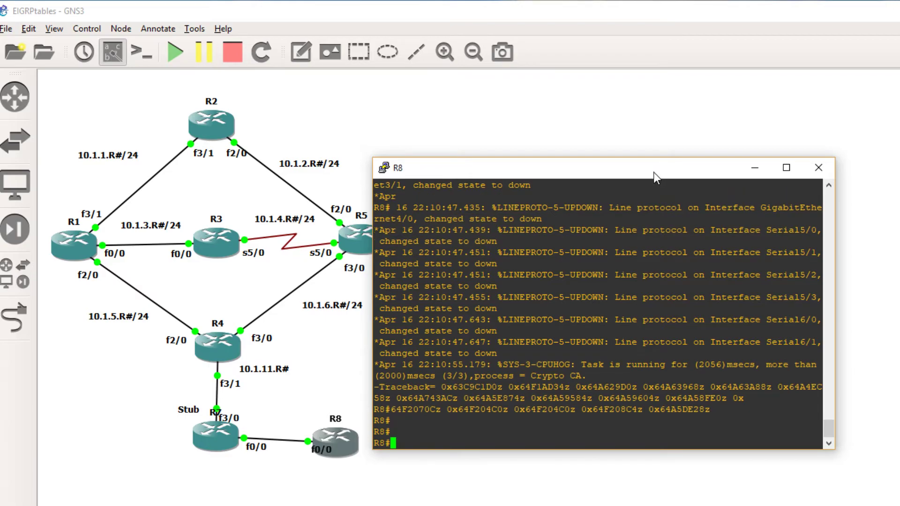
pyautogui.moveTo(654, 172); pyautogui.dragTo(721, 164)
pyautogui.write('show ip route')
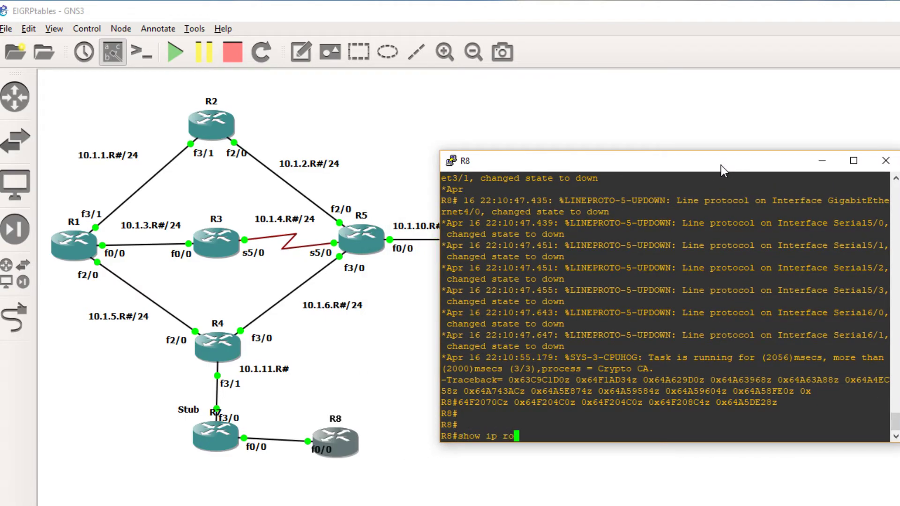
pyautogui.press('Return')
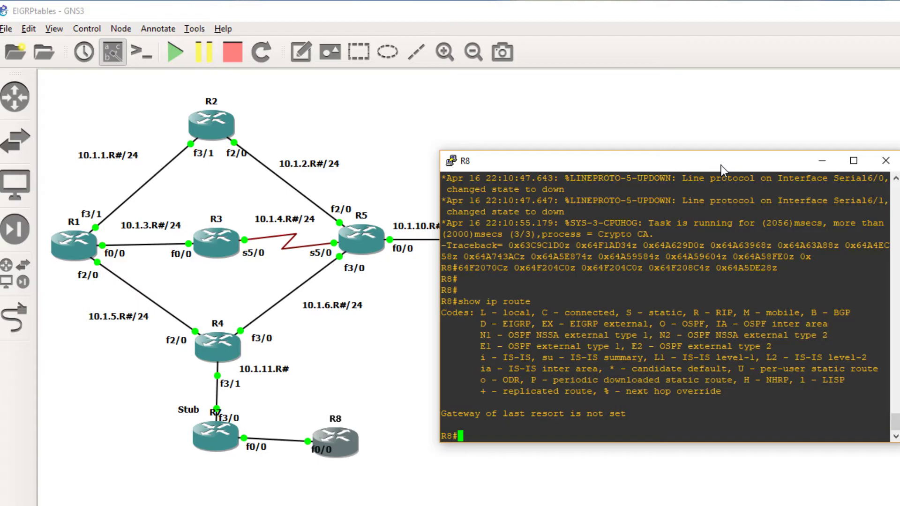
pyautogui.write('show ip int b')
pyautogui.press('Return')
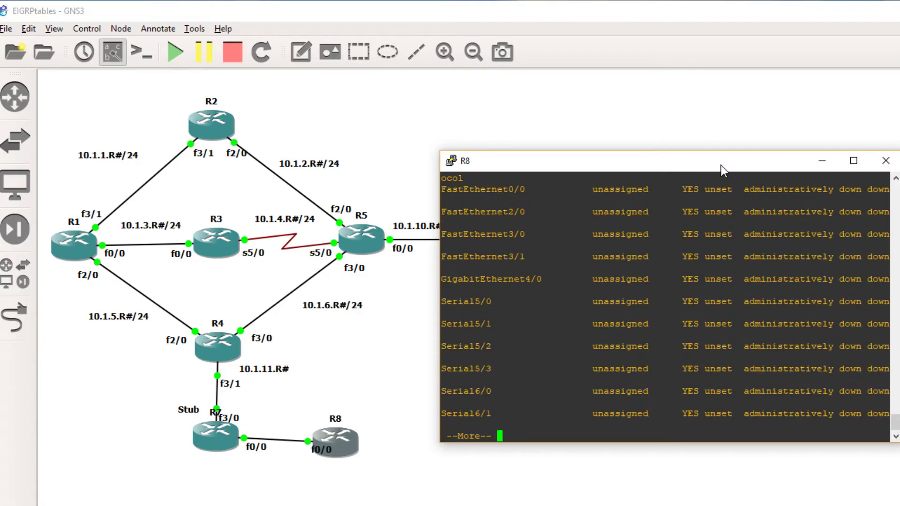
# Assign 10.1.12.8 255.255.255.0 to R8's FastEthernet0/0 and bring the interface up
pyautogui.write('q')
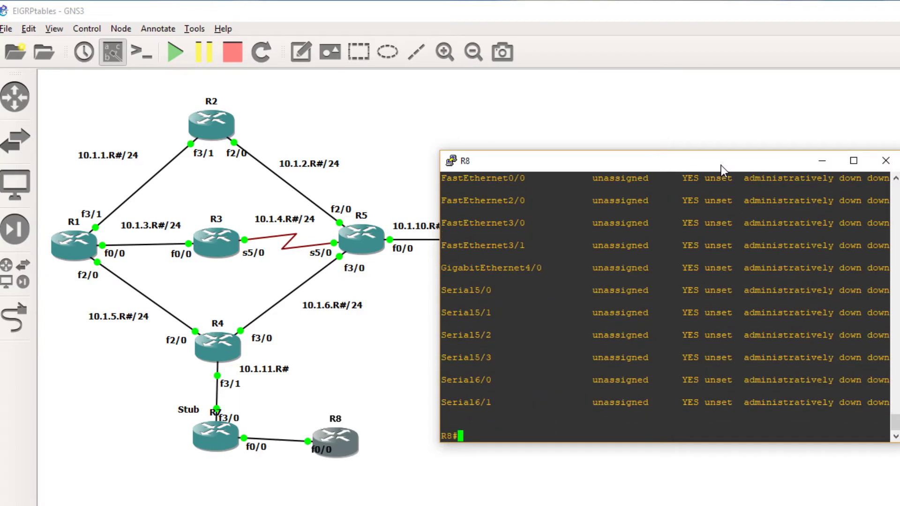
pyautogui.write('conf t')
pyautogui.press('Return')
pyautogui.write('int fa 0')
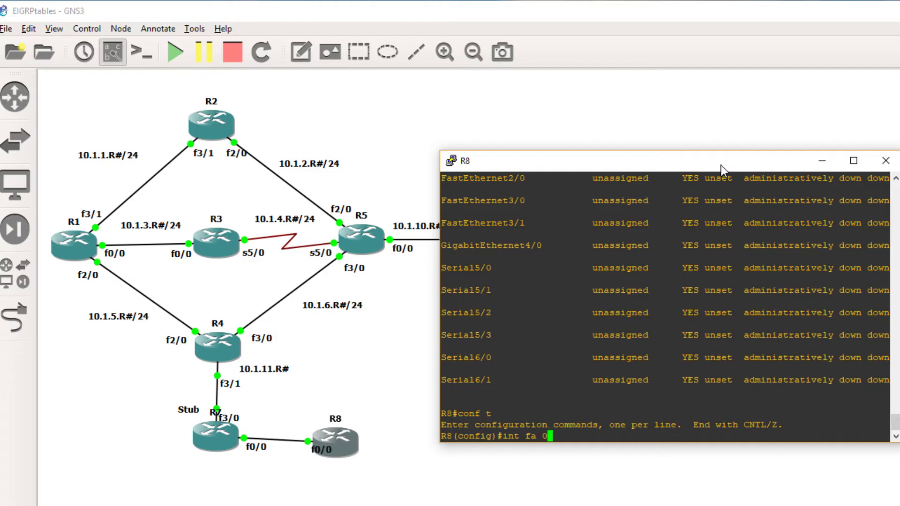
pyautogui.write('/0')
pyautogui.press('Return')
pyautogui.write('ip add')
pyautogui.press('Tab')
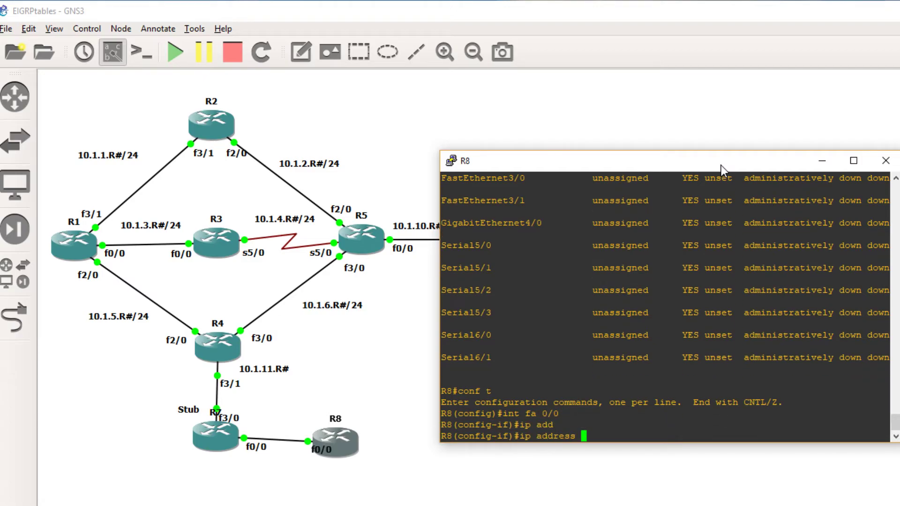
pyautogui.write('10.1.12.8 255.255.255.0')
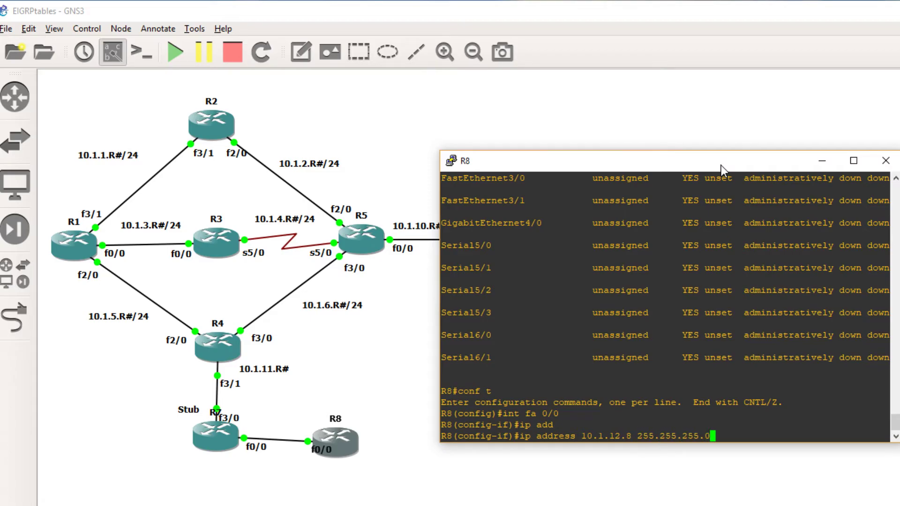
pyautogui.press('Return')
pyautogui.write('no shut')
pyautogui.press('Return')
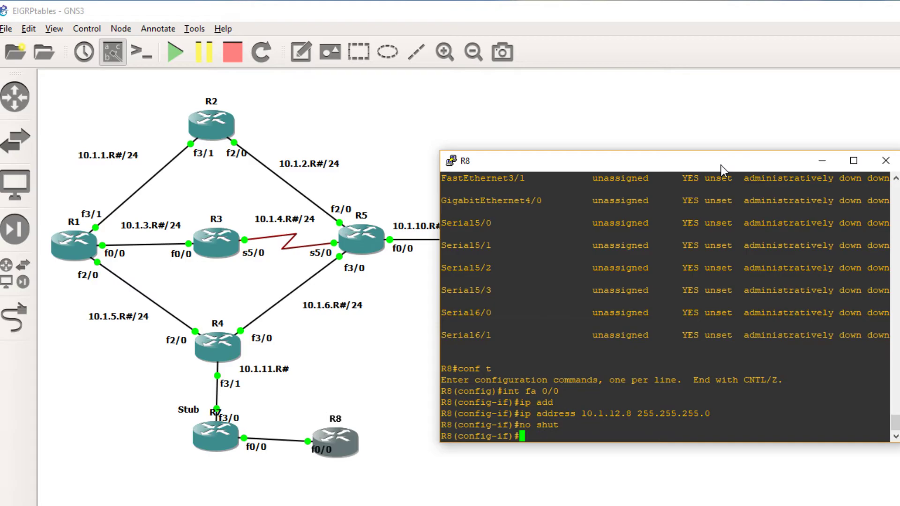
# Check R8's EIGRP config, then enable EIGRP 1 with network 0.0.0.0
pyautogui.write('do show run | sec eigrp')
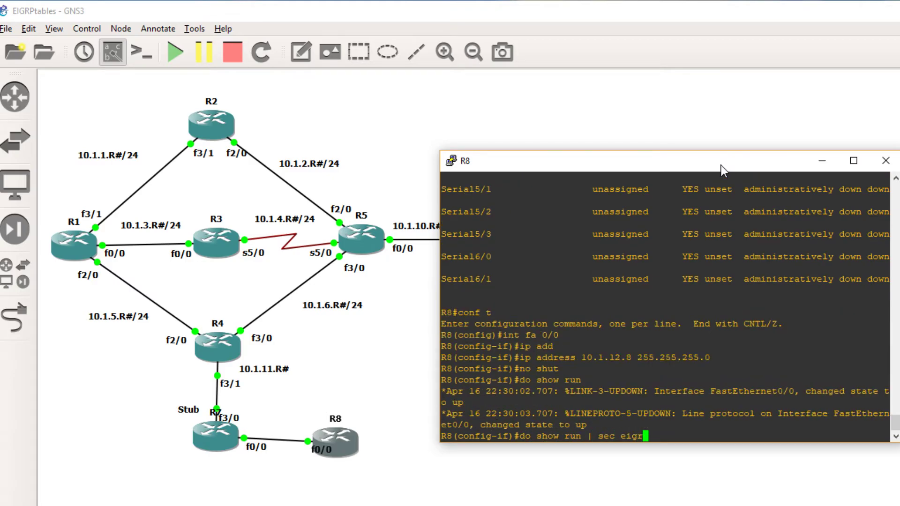
pyautogui.press('Return')
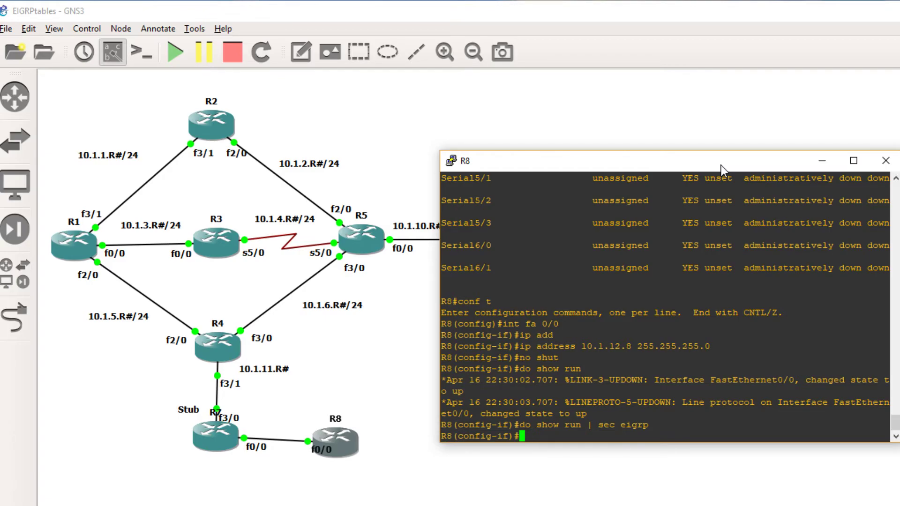
pyautogui.write('router eigrp 1')
pyautogui.press('Return')
pyautogui.write('net')
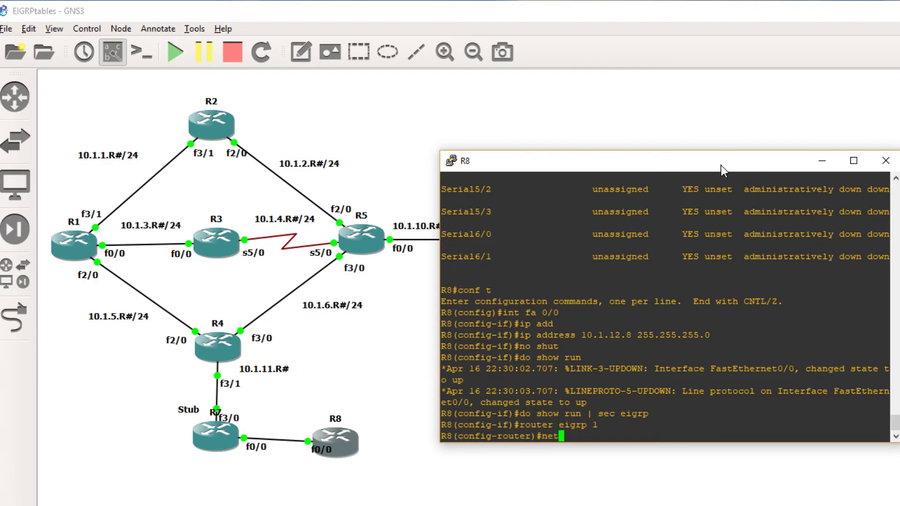
pyautogui.press('Tab')
pyautogui.write('0.0.0.0')
pyautogui.press('Return')
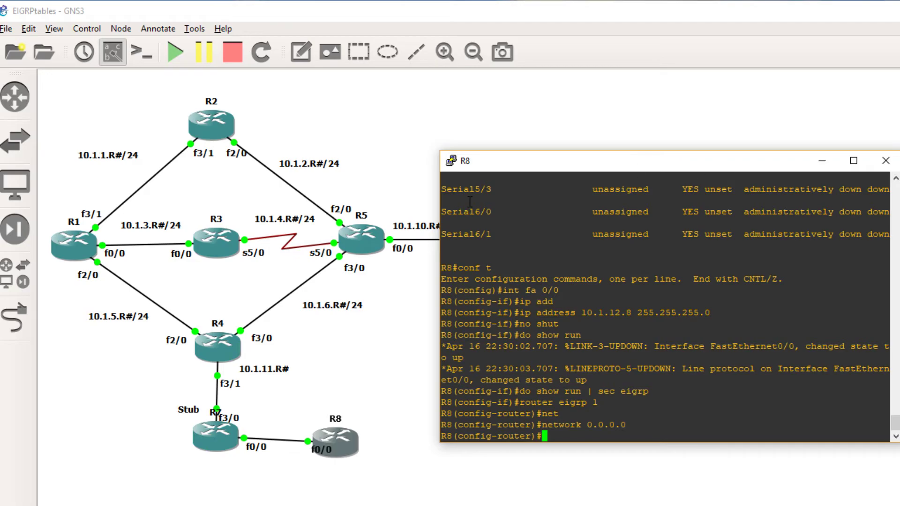
# List R7's interfaces and their addresses with 'show ip int br'
pyautogui.doubleClick(226, 441)
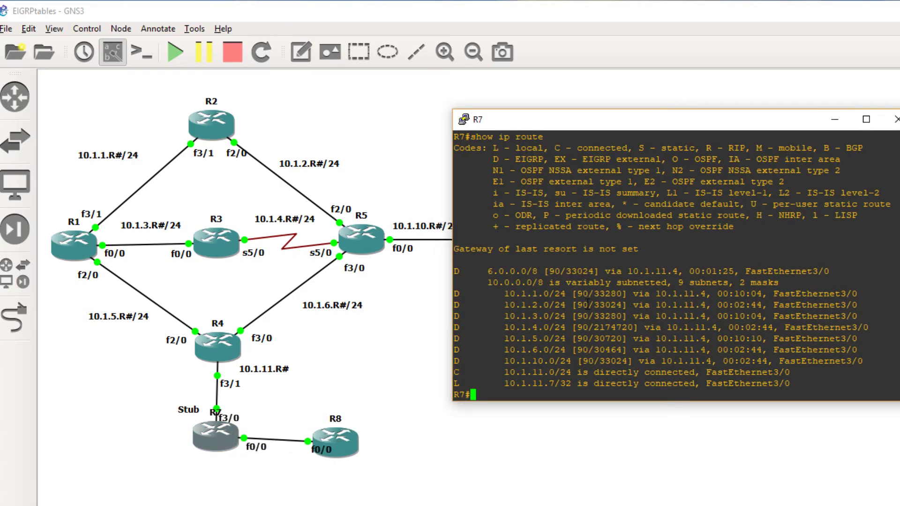
pyautogui.write('show ip int br')
pyautogui.press('Return')
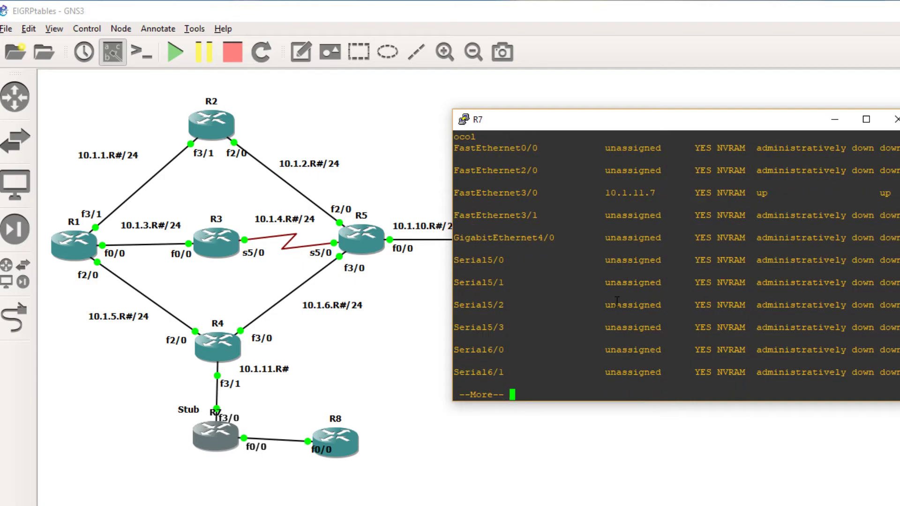
pyautogui.press('space')
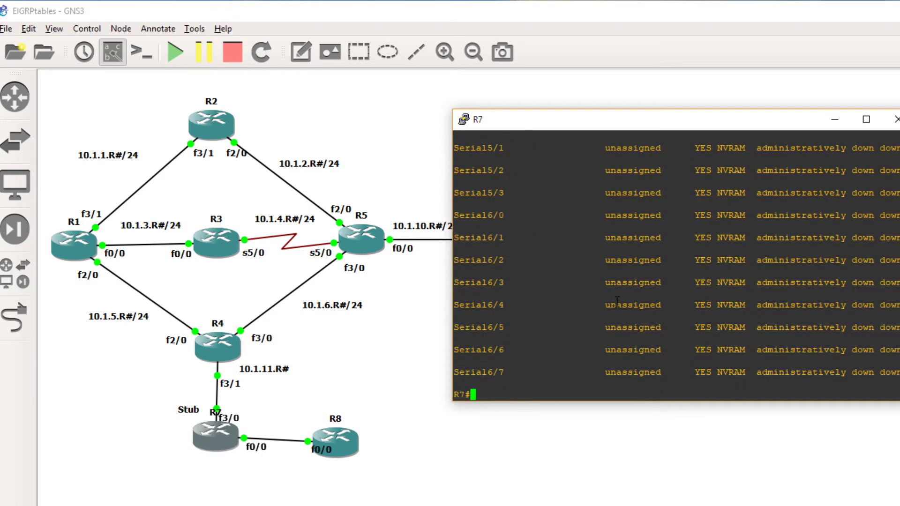
# Assign 10.1.12.7 255.255.255.0 to R7's FastEthernet0/0, bring it up, and exit configuration
pyautogui.write('conf t')
pyautogui.press('Return')
pyautogui.write('int f')
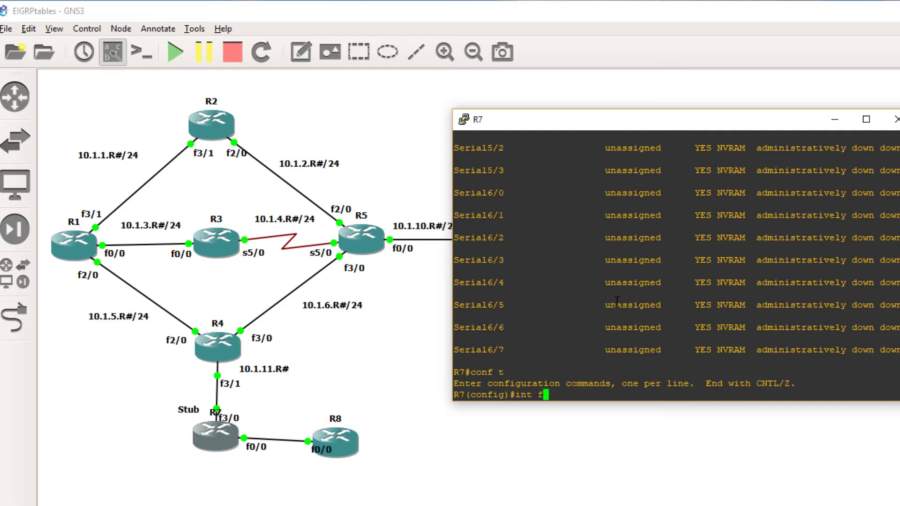
pyautogui.write('a 0/0')
pyautogui.press('Return')
pyautogui.write('ip add')
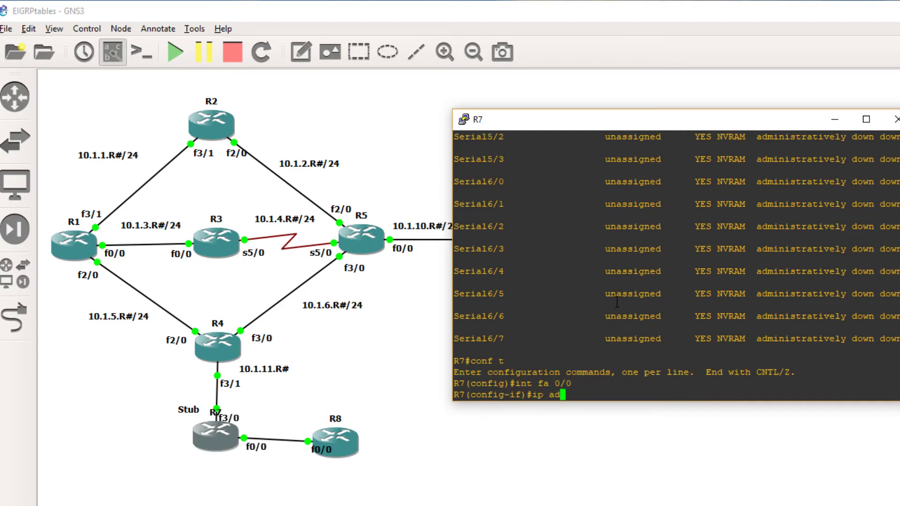
pyautogui.press('Tab')
pyautogui.write('10')
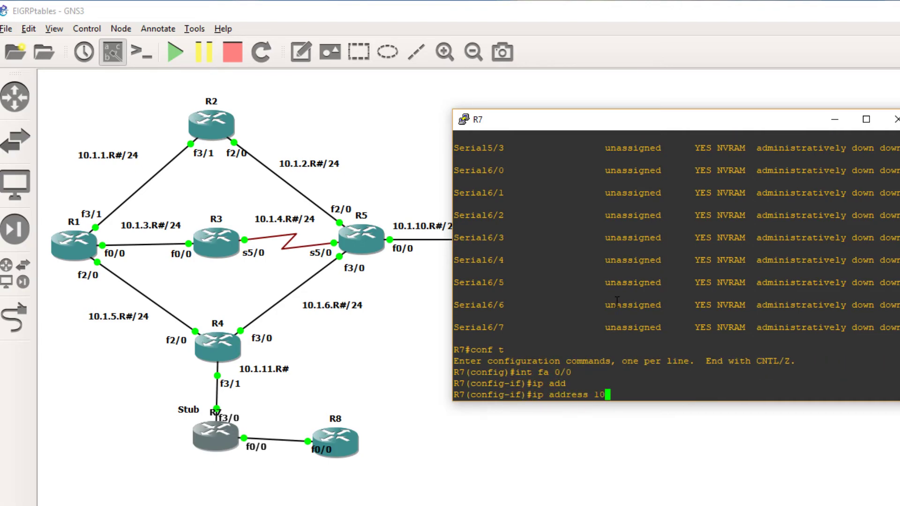
pyautogui.write('.1.12.7 255.255.255')
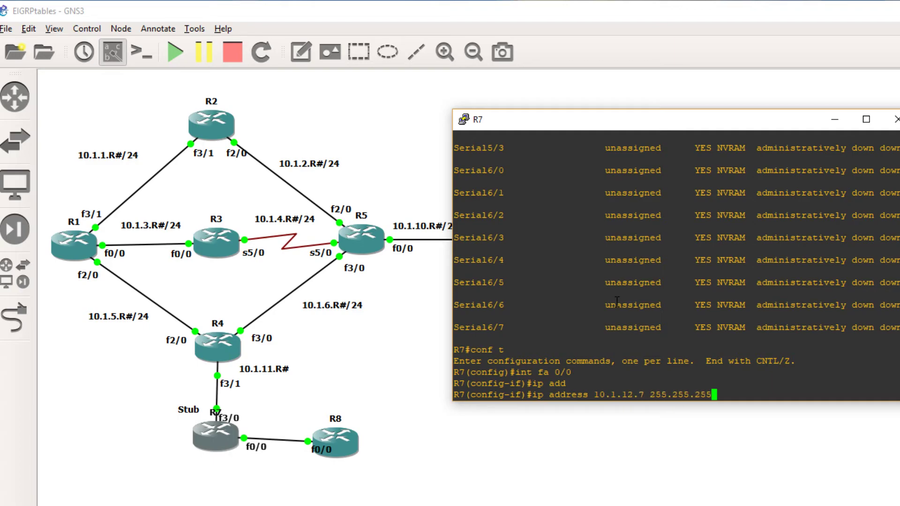
pyautogui.write('.0')
pyautogui.press('Return')
pyautogui.write('no shut')
pyautogui.press('Return')
pyautogui.write('e')
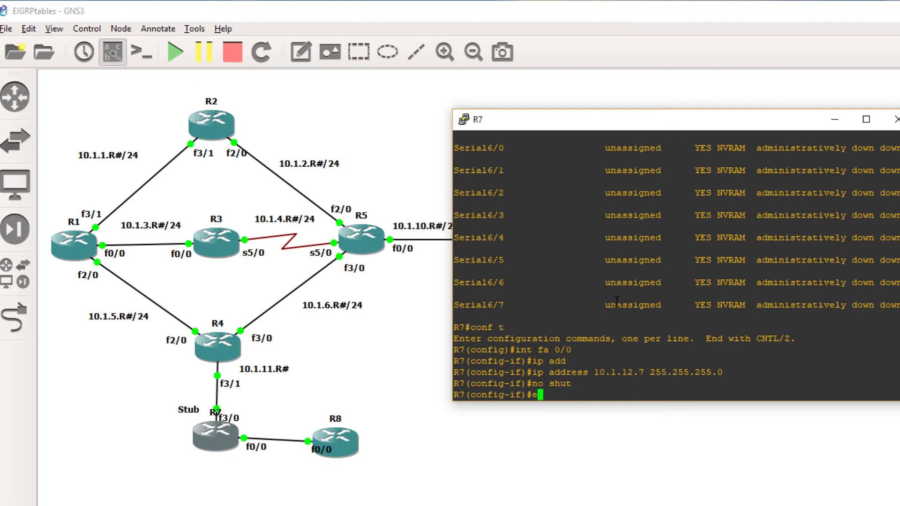
pyautogui.write('nbd')
pyautogui.press('Return')
pyautogui.write('end')
pyautogui.press('Return')
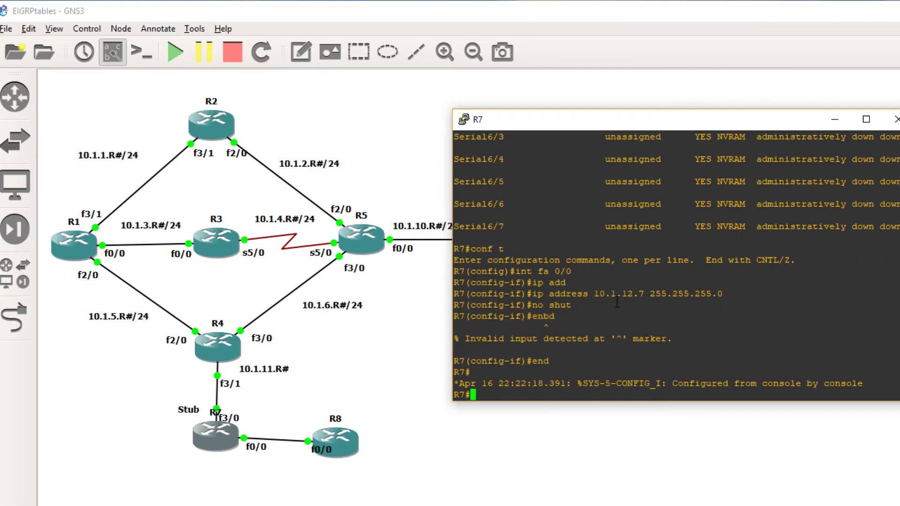
# List R7's EIGRP neighbors, confirming R8 at 10.1.12.8 alongside 10.1.11.4
pyautogui.write('show ip ei')
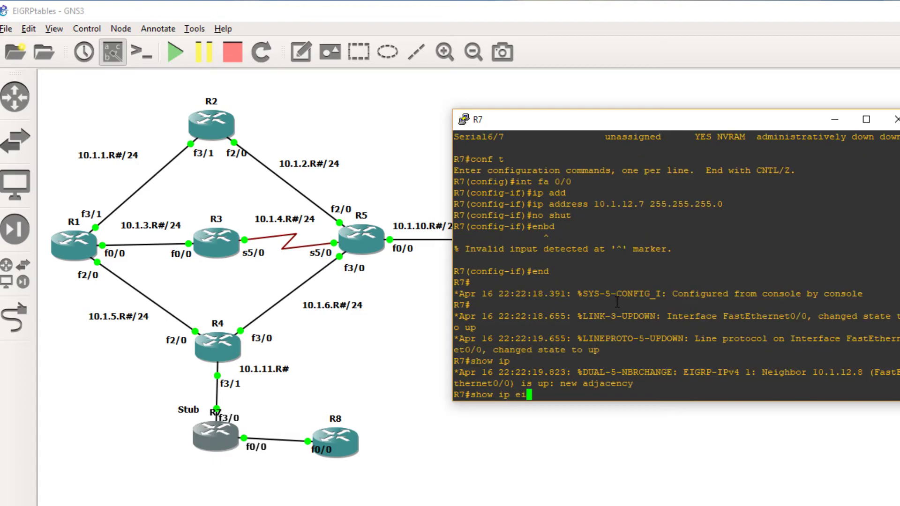
pyautogui.press('Tab')
pyautogui.write('nei')
pyautogui.press('Tab')
pyautogui.press('Return')
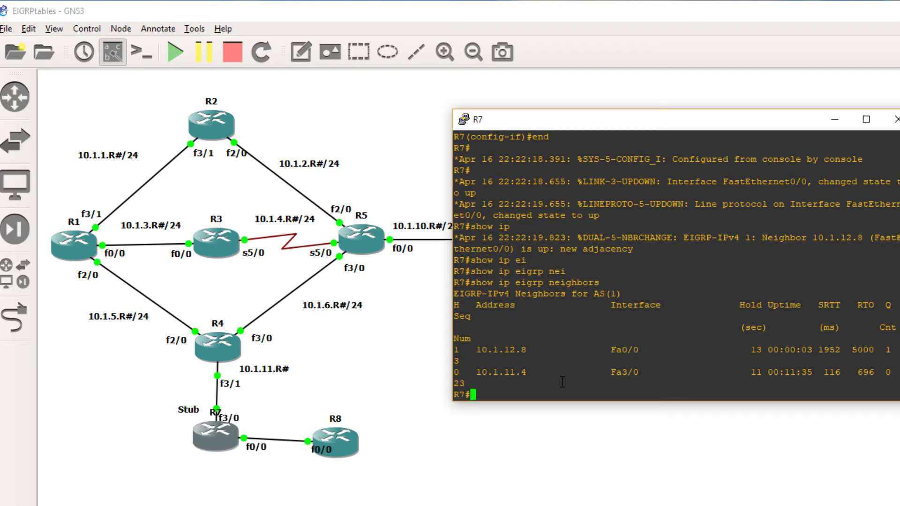
# On R8, exit configuration and view the routing table showing only 10.1.11.0/24 via 10.1.12.7
pyautogui.doubleClick(345, 438)
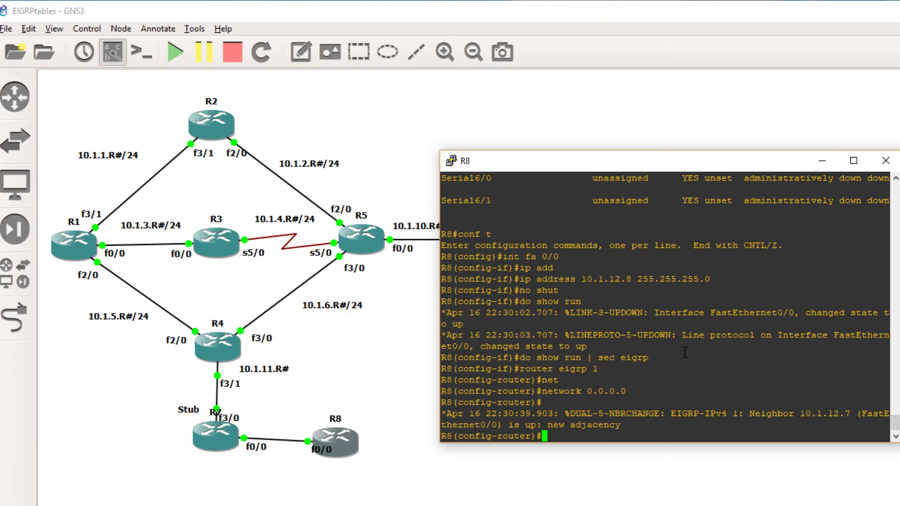
pyautogui.write('end')
pyautogui.press('Return')
pyautogui.write('show ip')
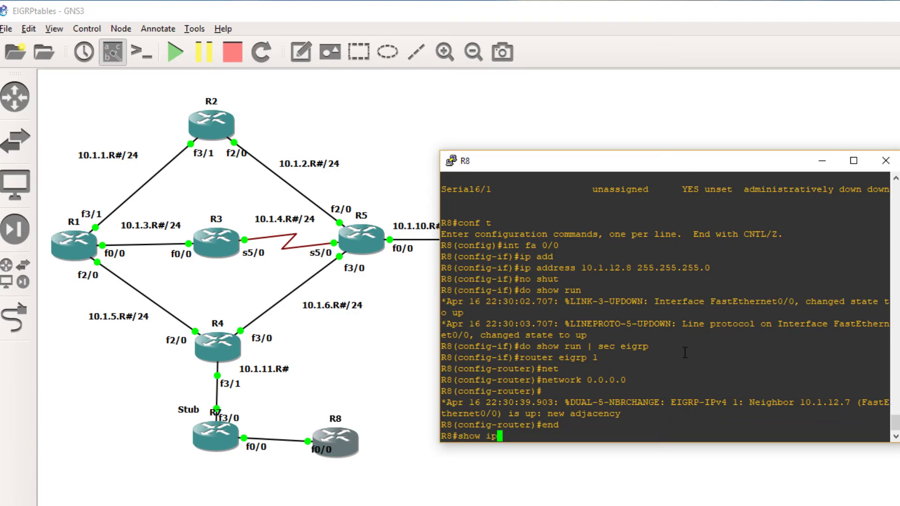
pyautogui.write(' route')
pyautogui.press('Return')
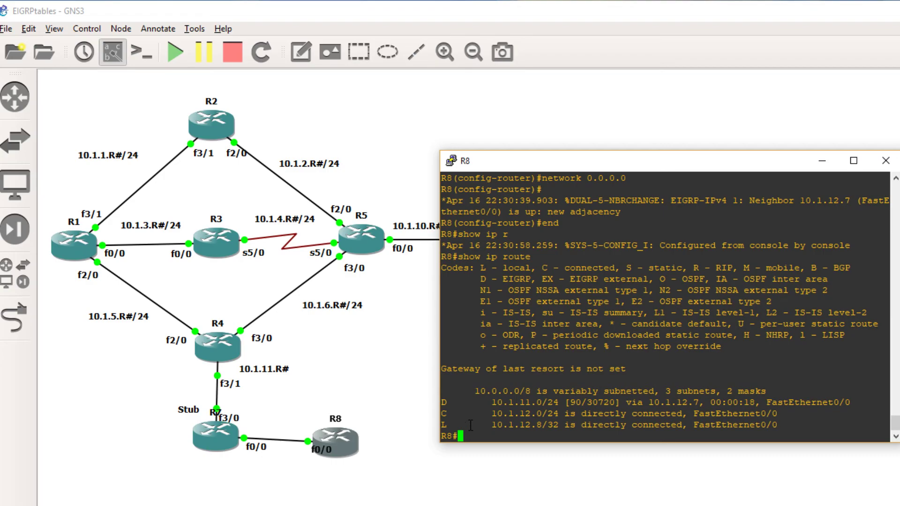
# On R7's FastEthernet0/0, configure 'ip summary-address eigrp 1 0.0.0.0/0'
pyautogui.doubleClick(217, 449)
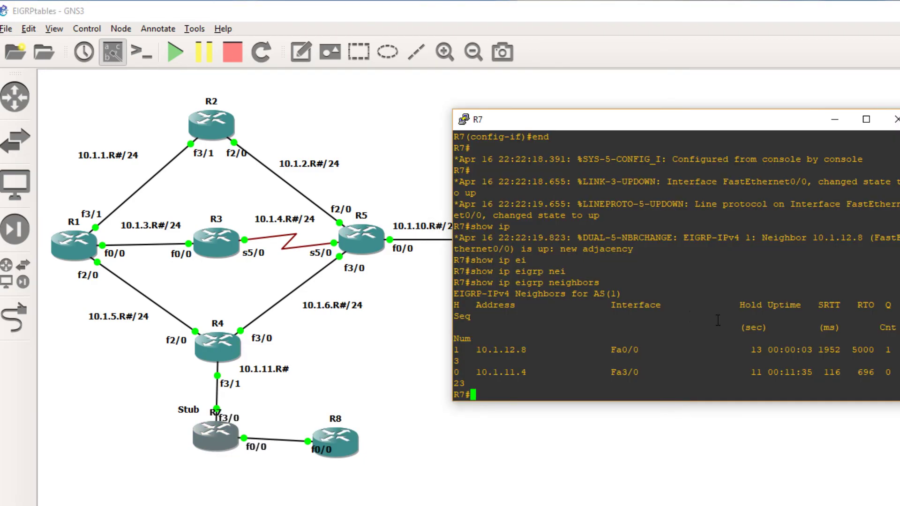
pyautogui.write('conf t')
pyautogui.press('Return')
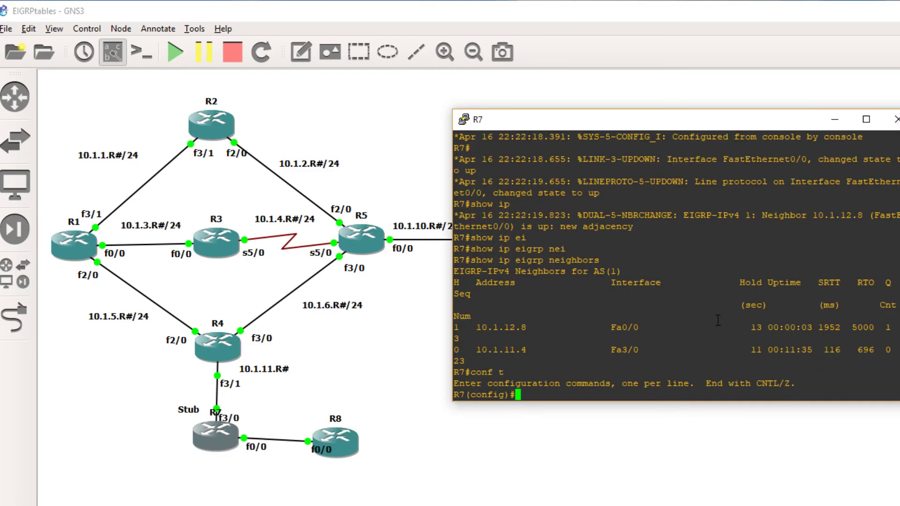
pyautogui.write('int fa 0/0')
pyautogui.press('Return')
pyautogui.write('ip su')
pyautogui.press('Tab')
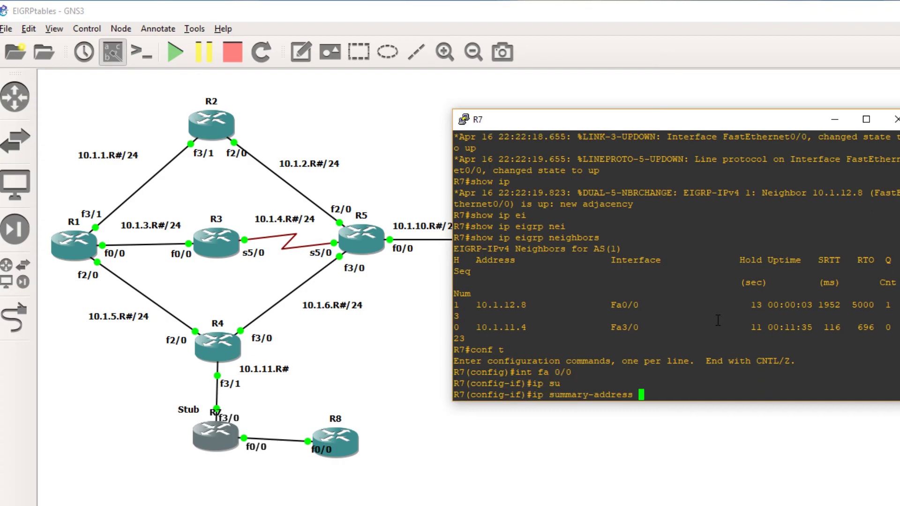
pyautogui.write('ei')
pyautogui.press('Tab')
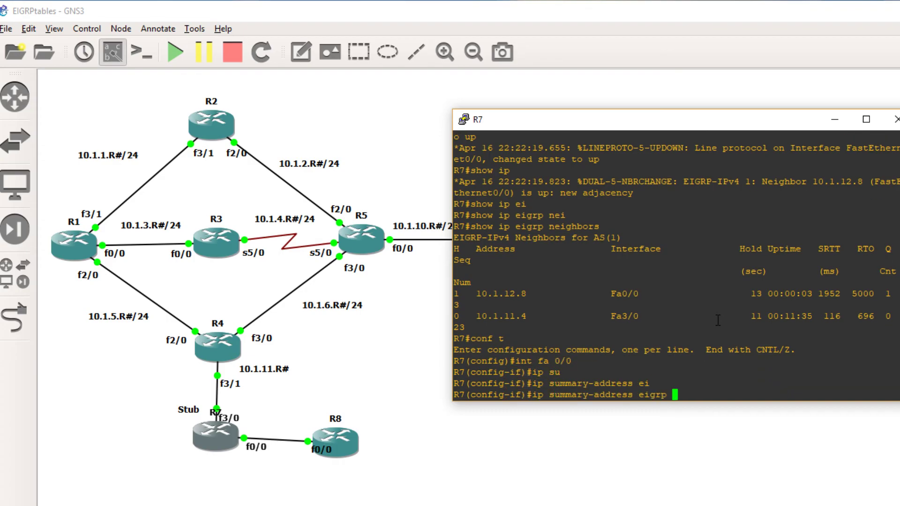
pyautogui.write('1 0.0.0.0/0')
pyautogui.press('Return')
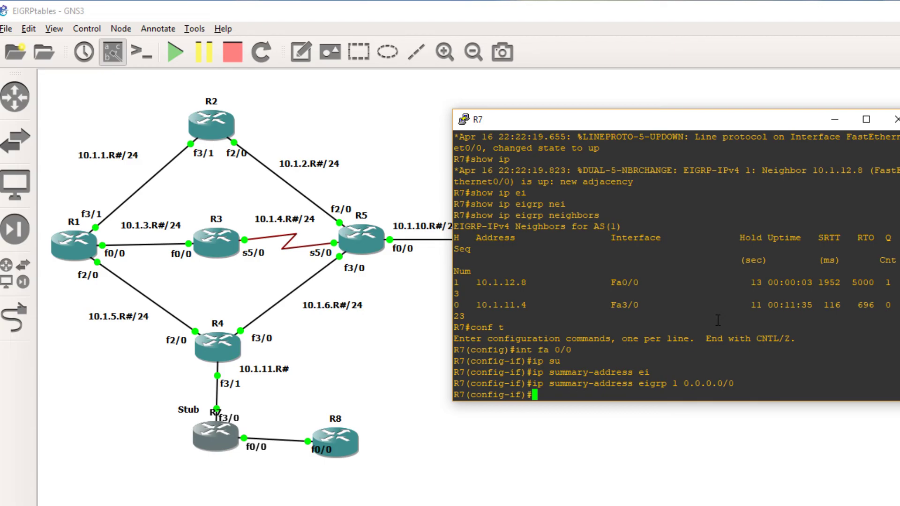
# Show R8's routing table, now containing a default route via 10.1.12.7
pyautogui.doubleClick(350, 436)
pyautogui.write('show ip route')
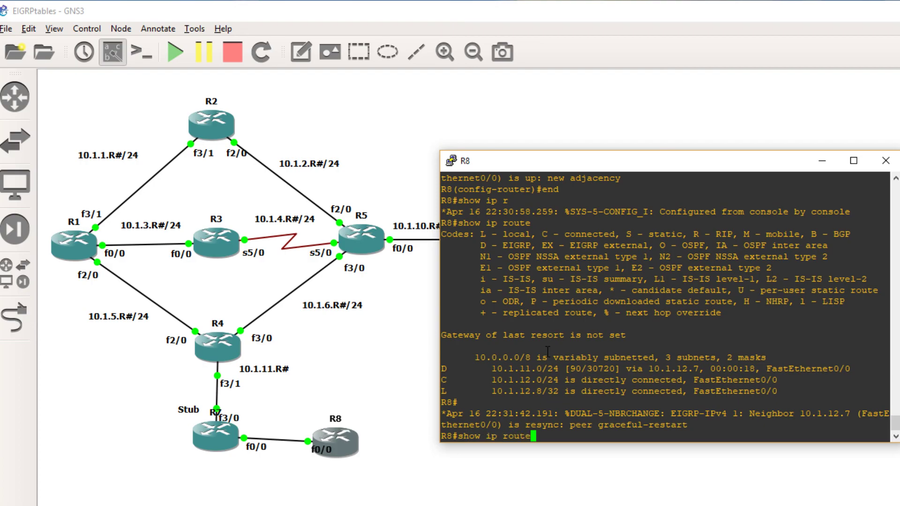
pyautogui.press('Return')
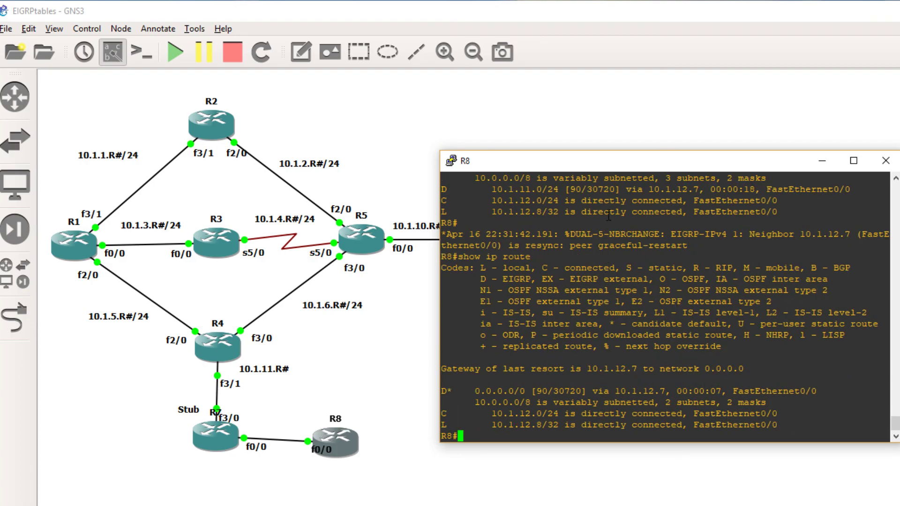
pyautogui.moveTo(603, 159); pyautogui.dragTo(662, 174)
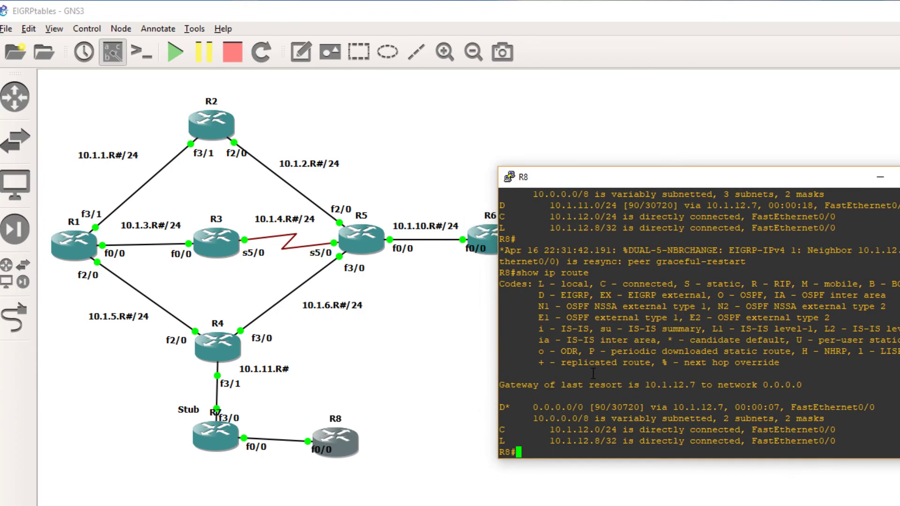
# Ping 10.1.2.2 and 6.6.6.6 from R8, both succeeding
pyautogui.write('ping 10.1.2.2')
pyautogui.press('Return')
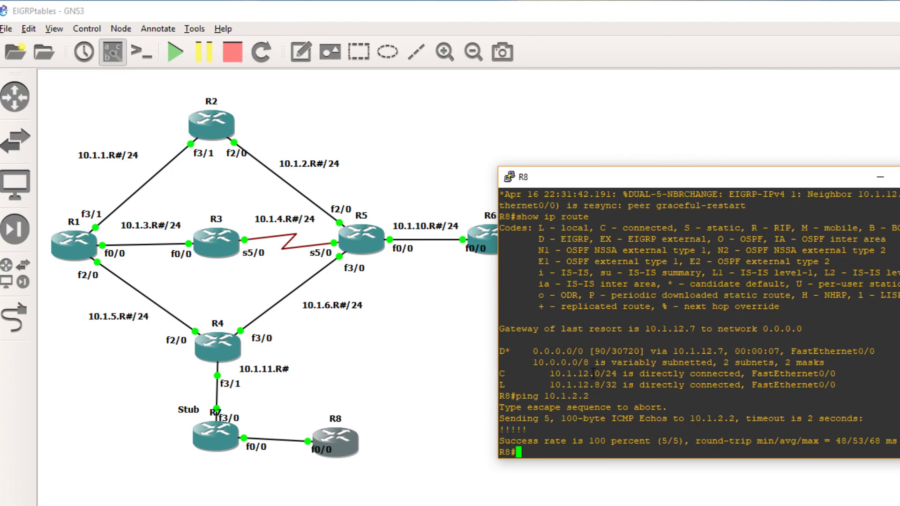
pyautogui.write('ping 6.6.6.6')
pyautogui.press('Return')
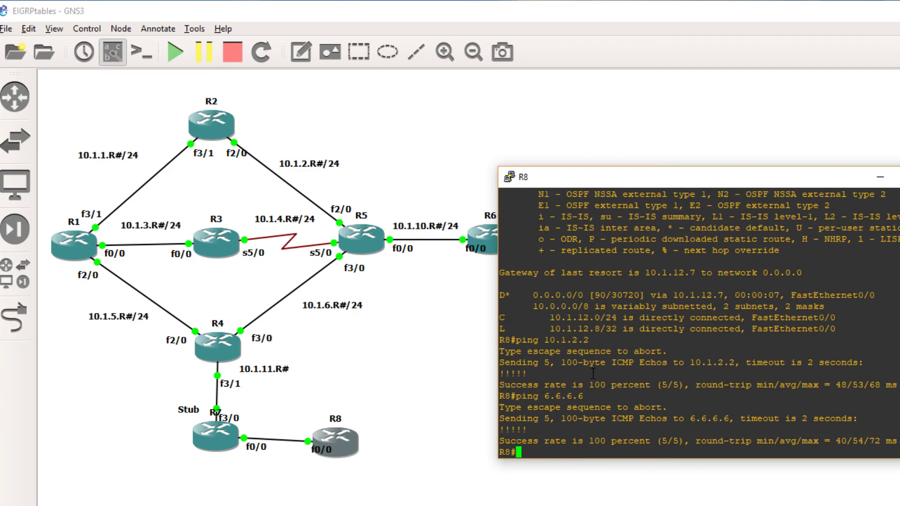